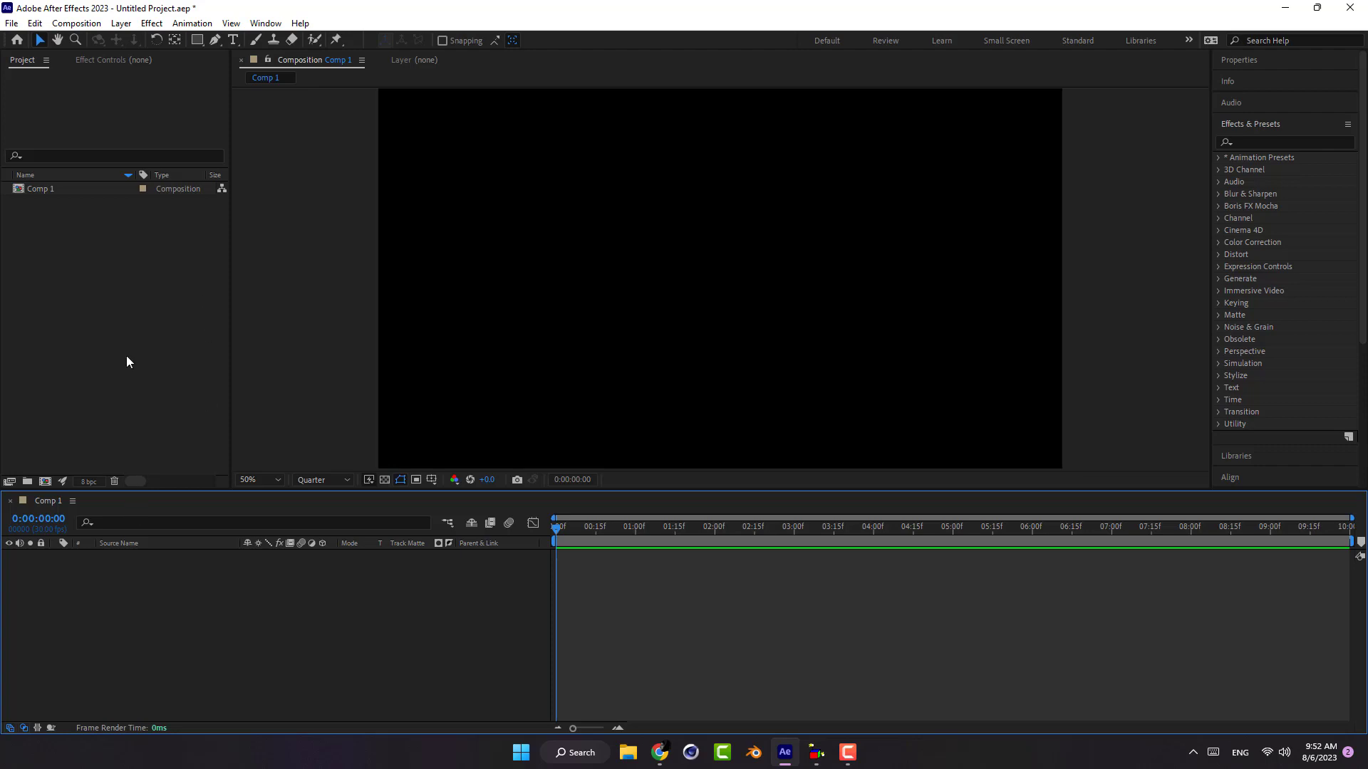
Create a new full-frame solid layer with colour 000000 (black)
{"action": "left_click", "coordinate": [89, 27]}
{"action": "mouse_move", "coordinate": [122, 24]}
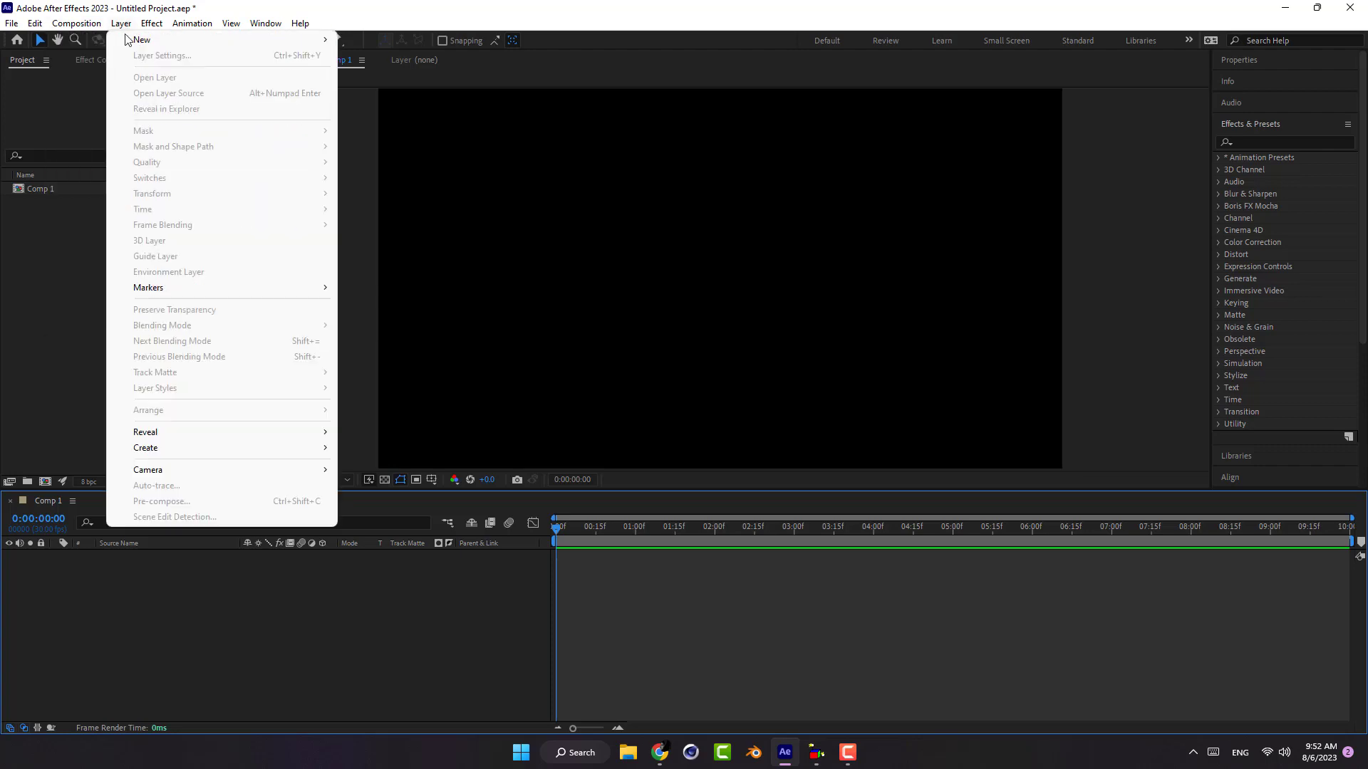
{"action": "left_click", "coordinate": [401, 57]}
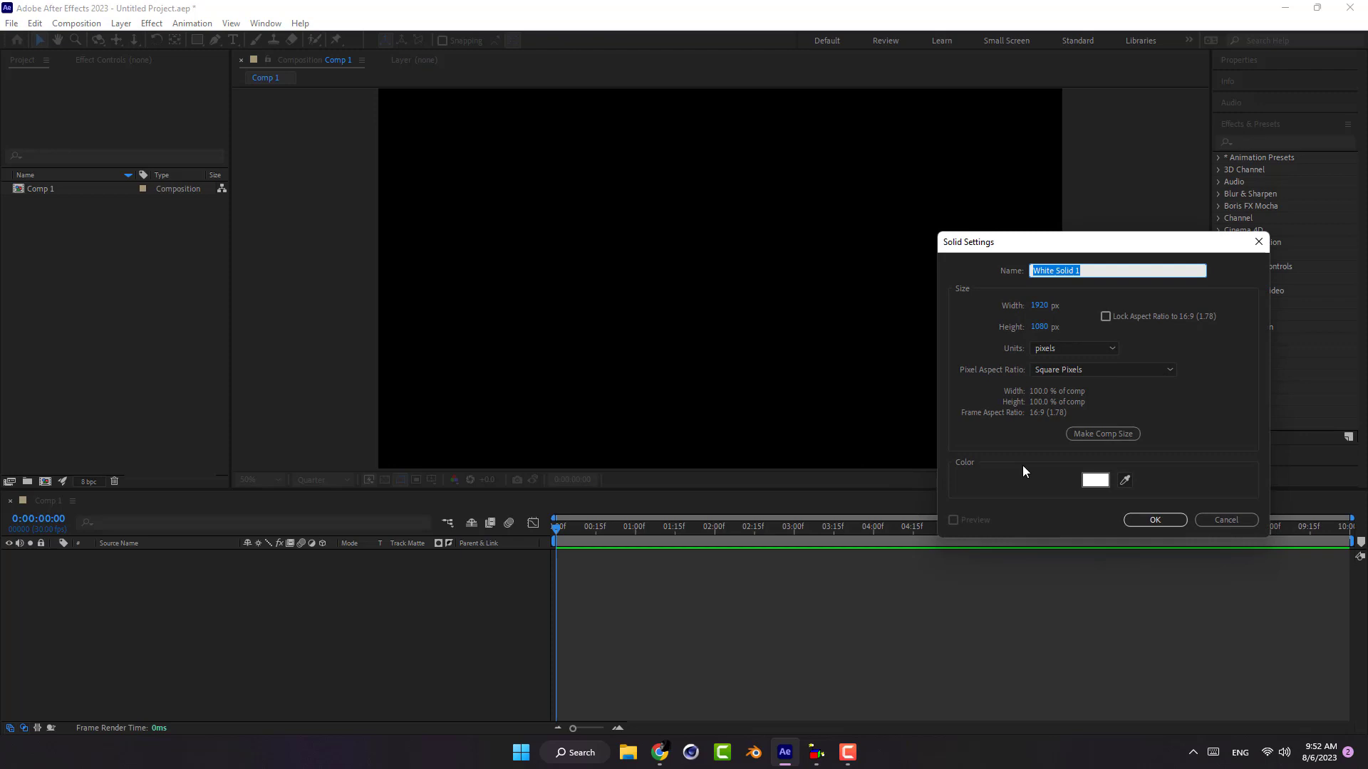
{"action": "left_click", "coordinate": [1102, 482]}
{"action": "type", "text": "000000"}
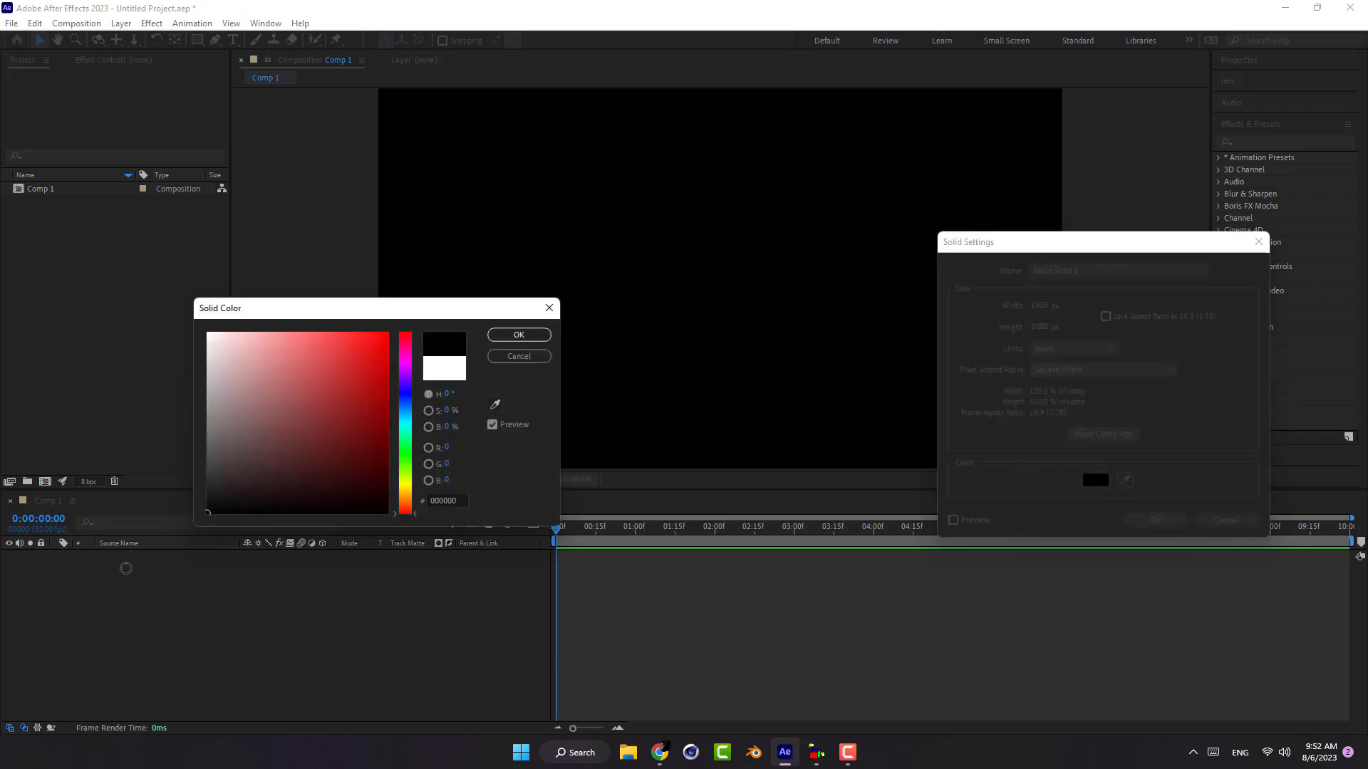
{"action": "left_click", "coordinate": [519, 333]}
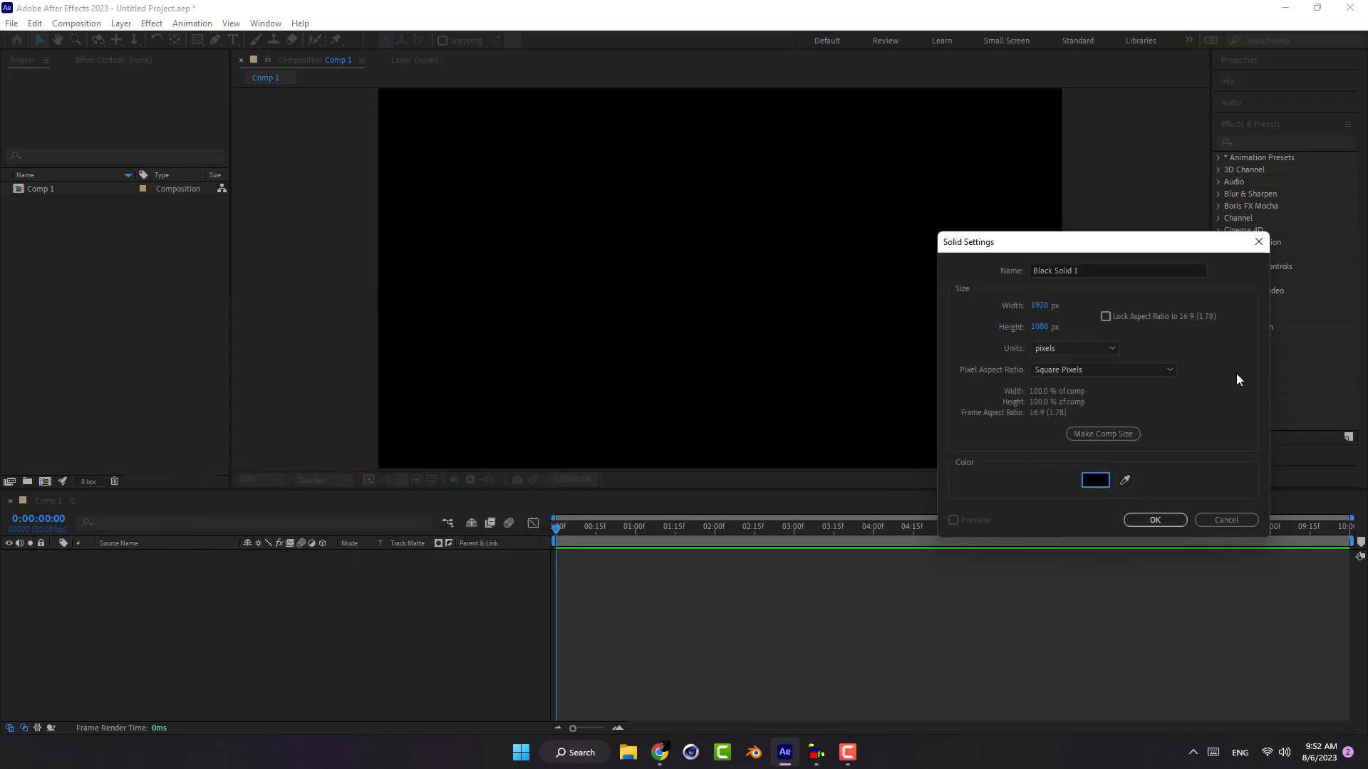
{"action": "left_click", "coordinate": [1155, 520]}
Apply the 4-Color Gradient effect to Black Solid 1
{"action": "left_click", "coordinate": [1278, 141]}
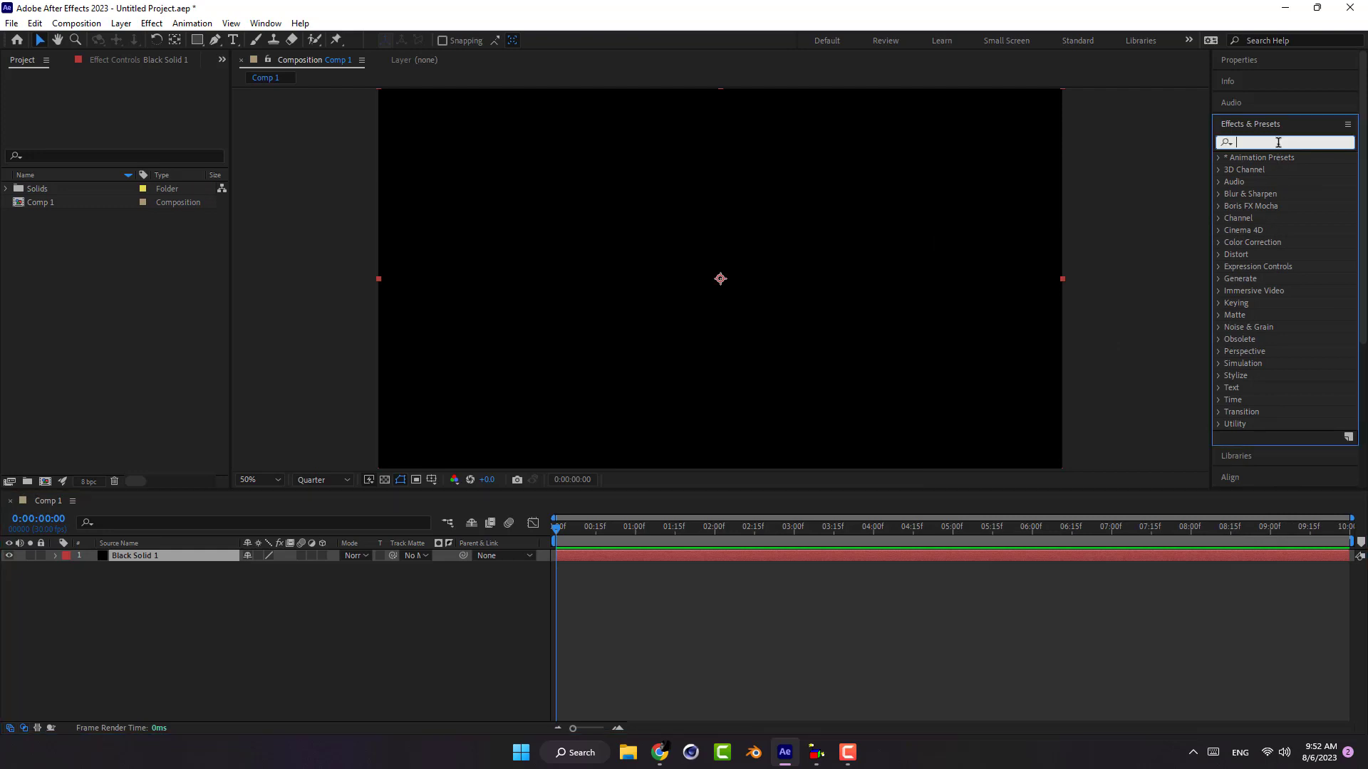
{"action": "type", "text": "4"}
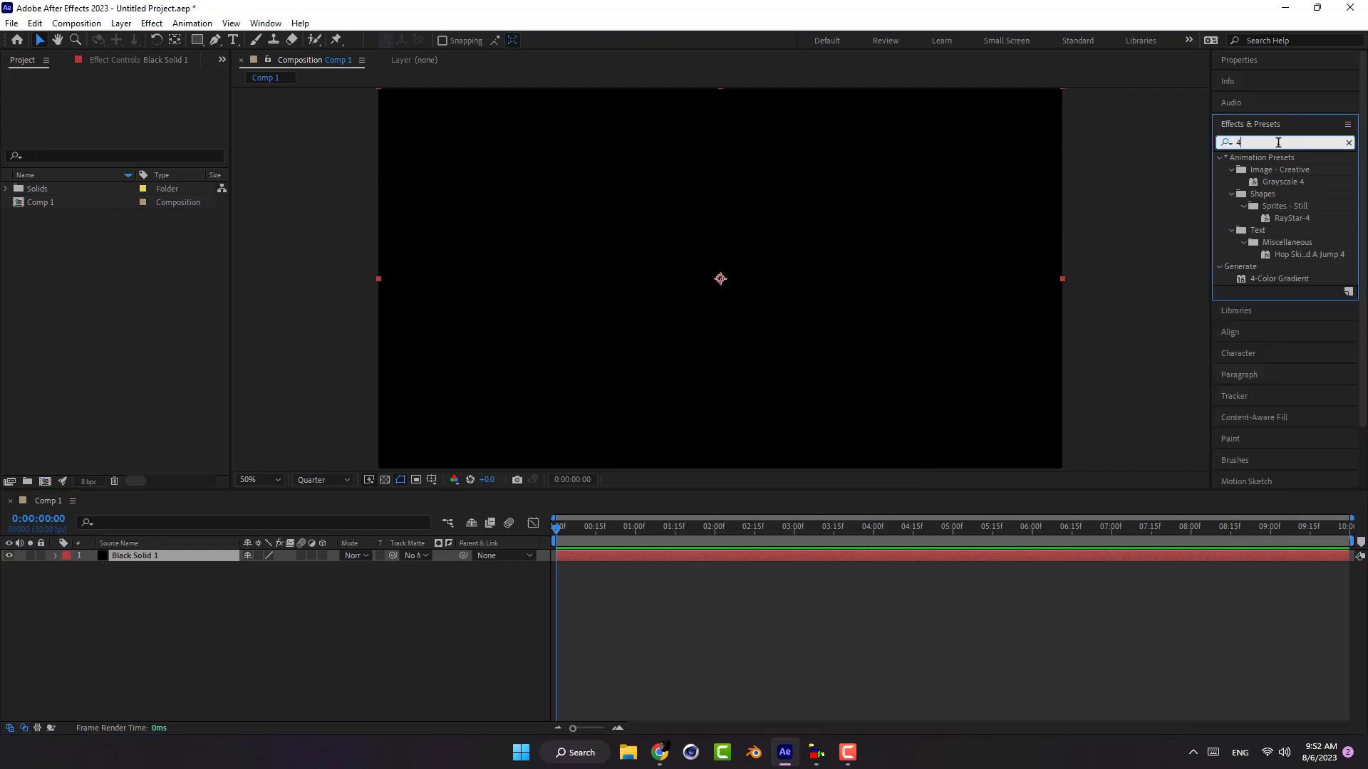
{"action": "left_click_drag", "start_coordinate": [1271, 278], "coordinate": [147, 556]}
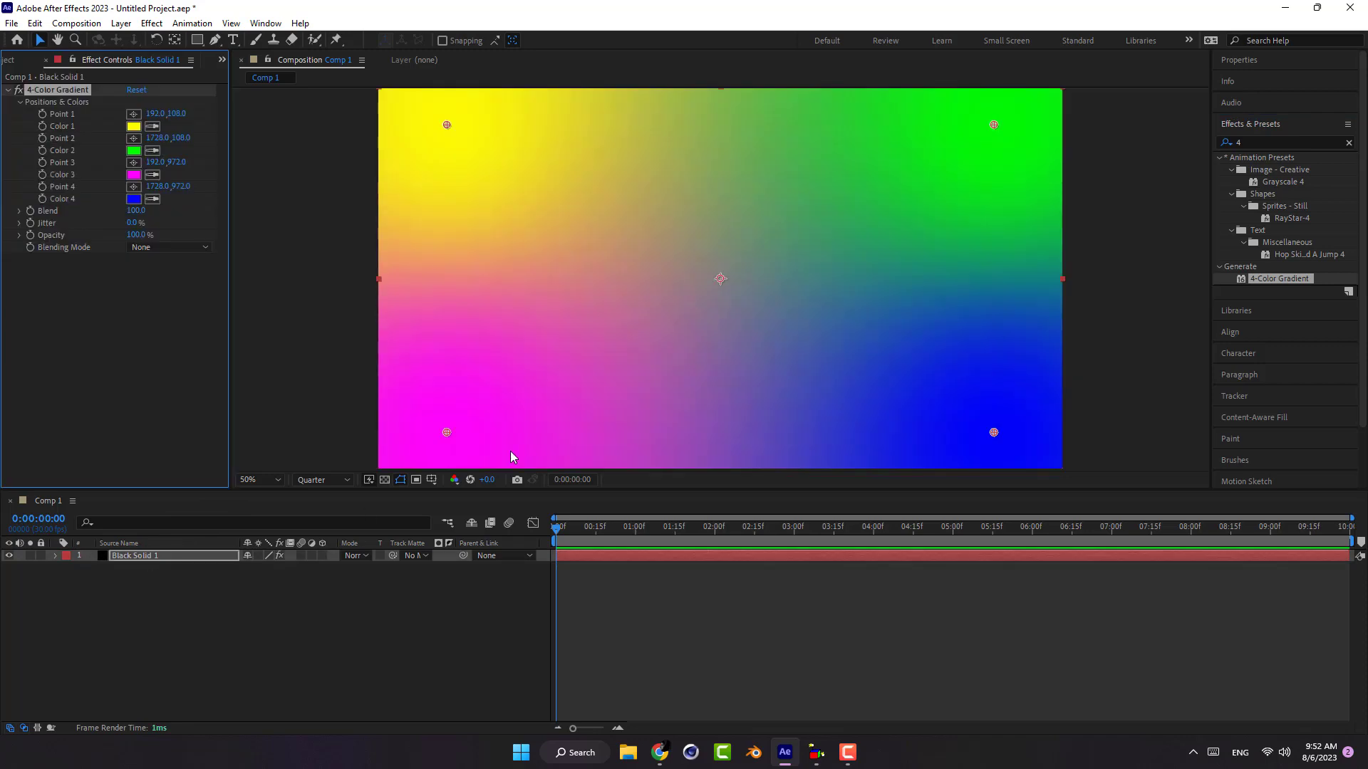
Set the gradient's Color 1 to a muted blue
{"action": "left_click", "coordinate": [133, 126]}
{"action": "left_click_drag", "start_coordinate": [417, 367], "coordinate": [418, 397]}
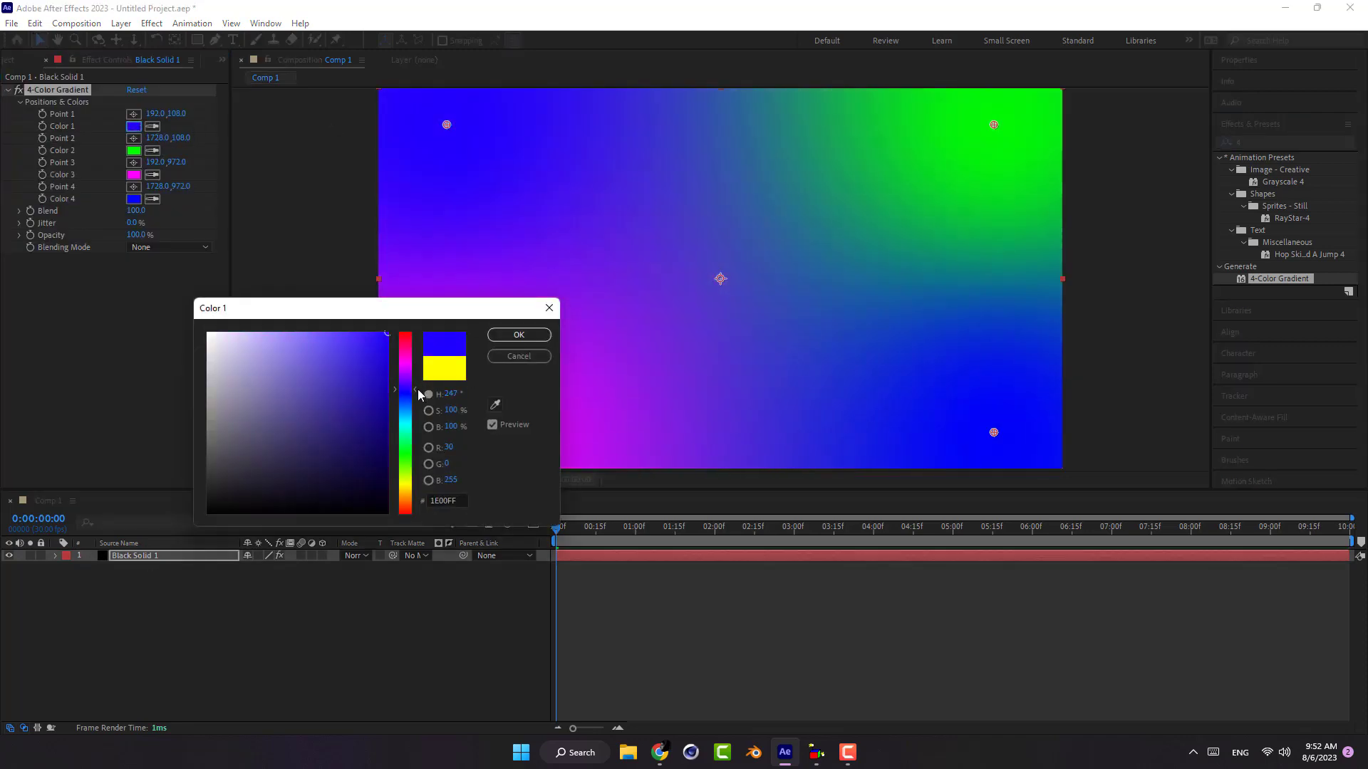
{"action": "left_click", "coordinate": [349, 376]}
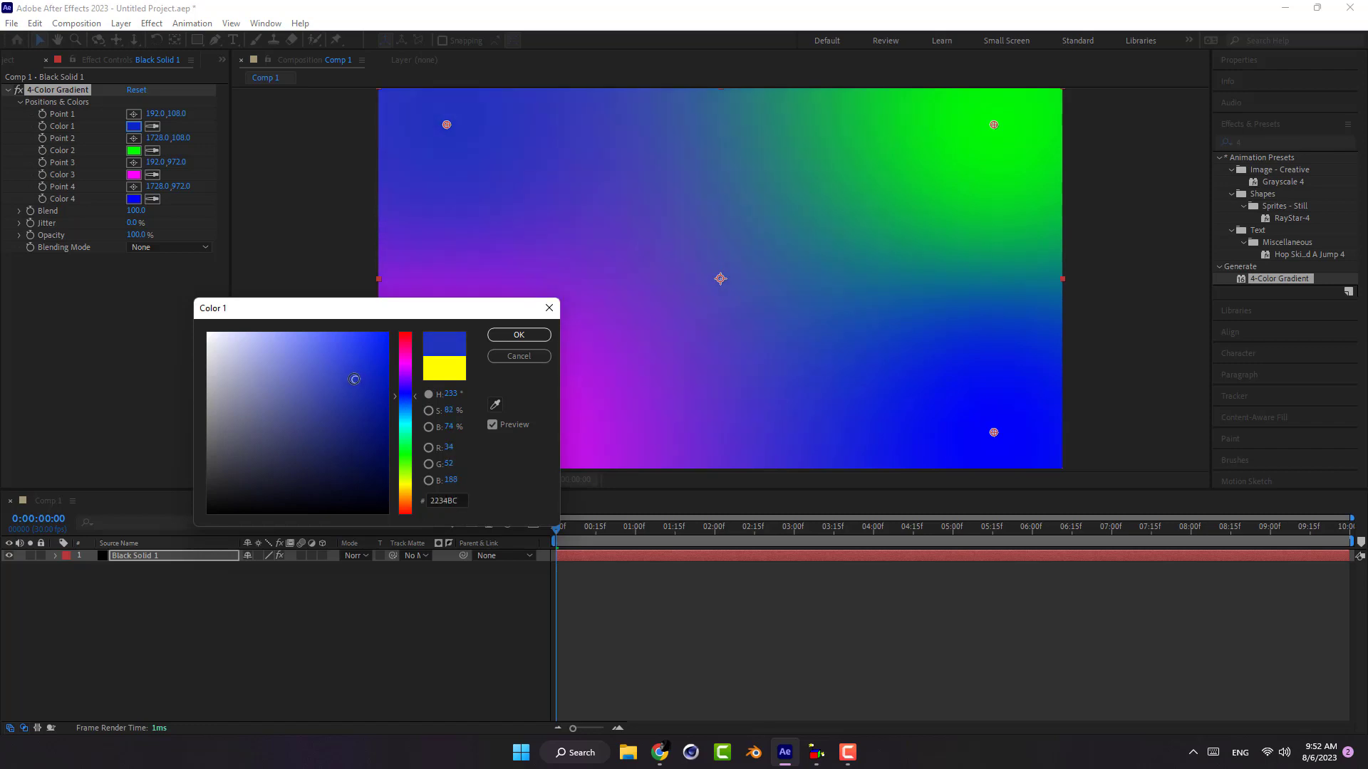
{"action": "left_click", "coordinate": [502, 335]}
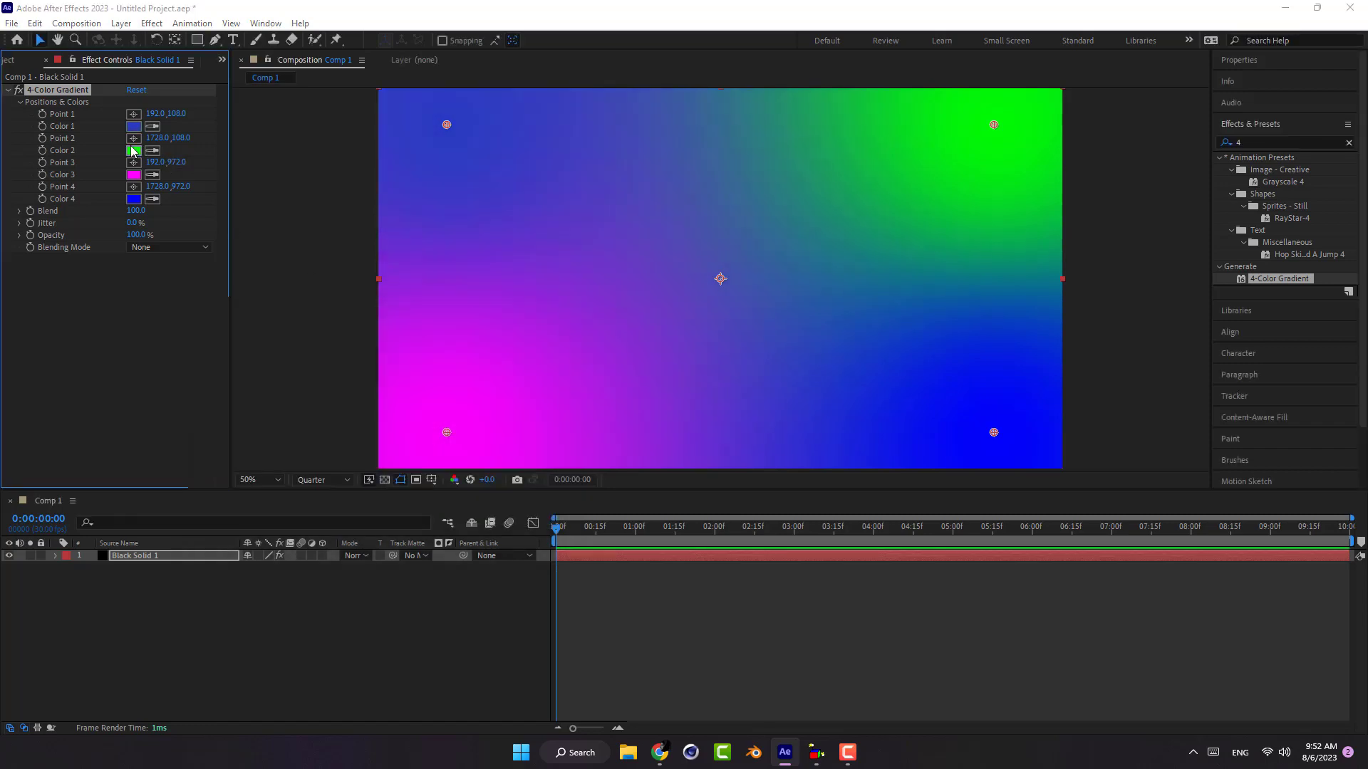
Set Color 2 to a light lavender
{"action": "left_click", "coordinate": [133, 150]}
{"action": "left_click", "coordinate": [404, 382]}
{"action": "left_click_drag", "start_coordinate": [327, 358], "coordinate": [277, 347]}
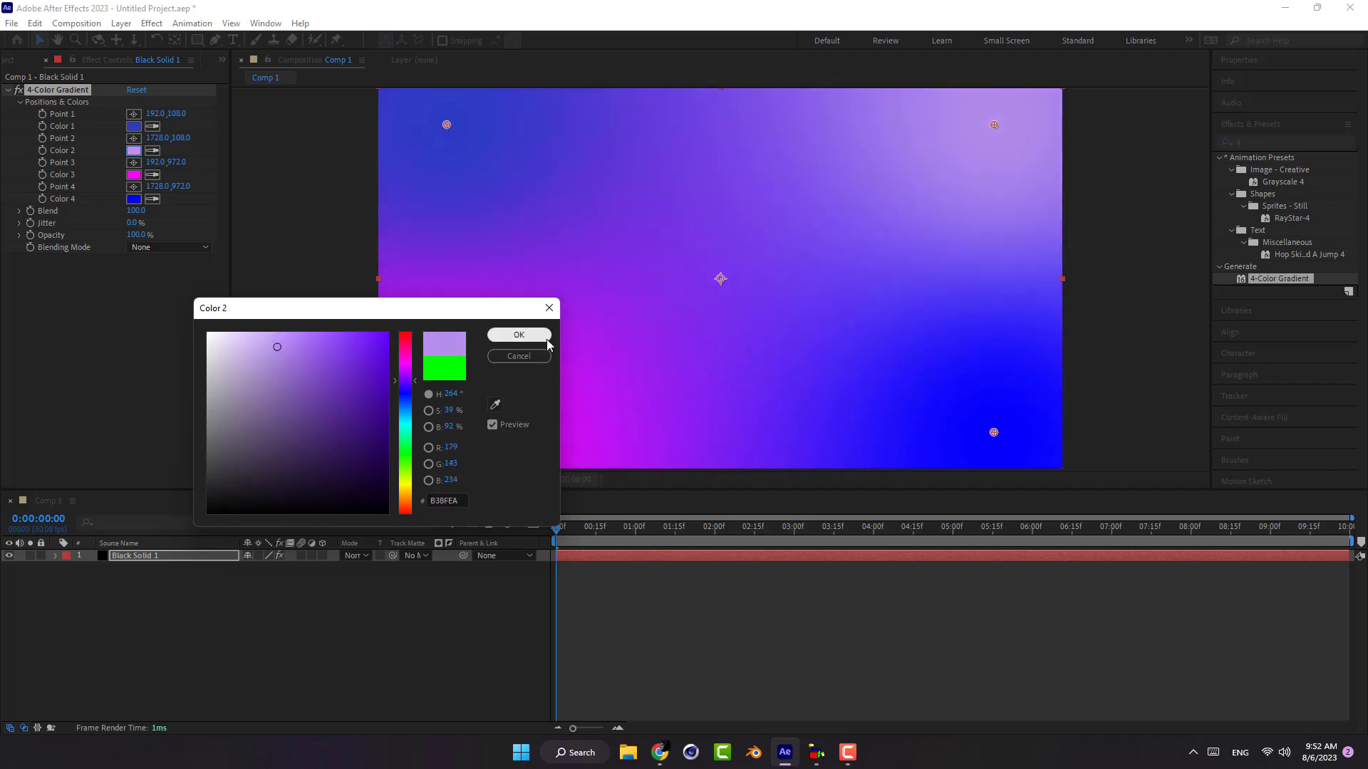
{"action": "left_click", "coordinate": [543, 335]}
Set Color 3 to a light blue
{"action": "left_click", "coordinate": [133, 175]}
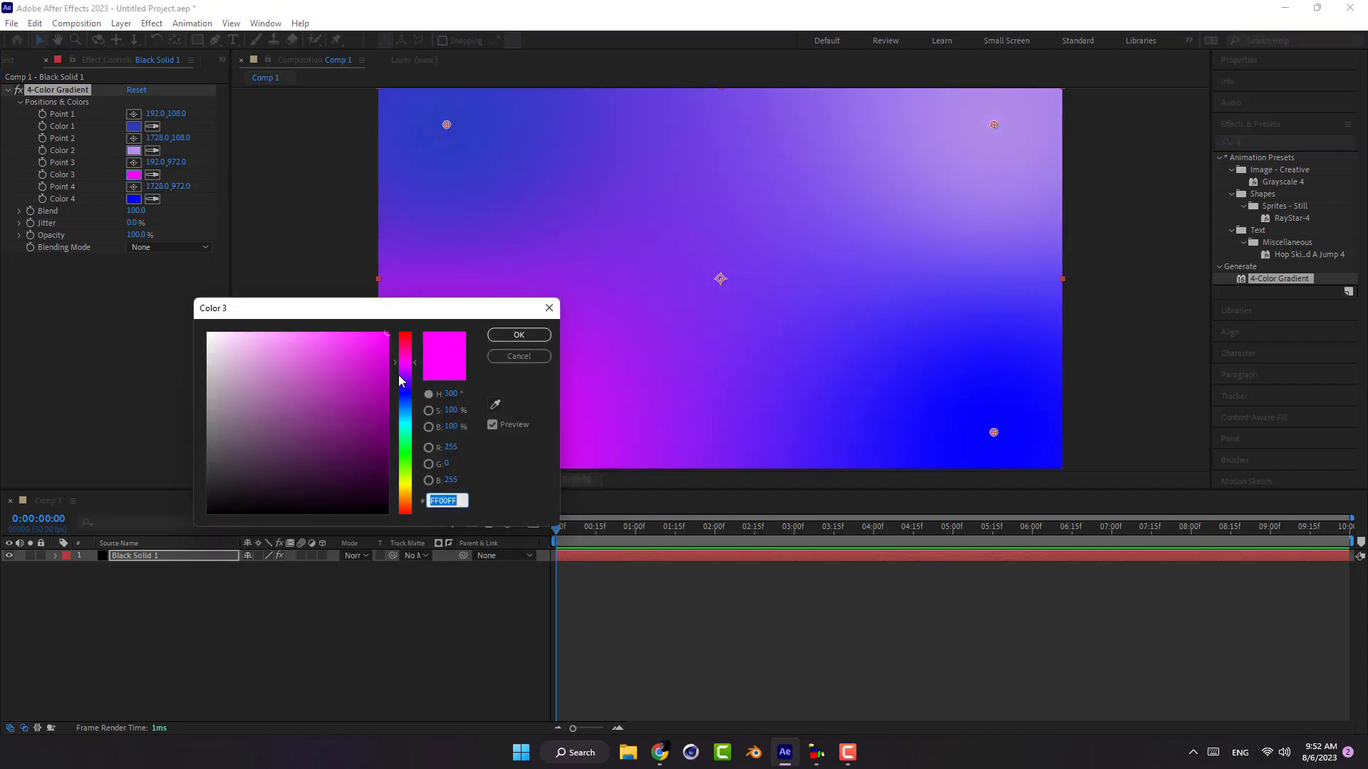
{"action": "left_click", "coordinate": [405, 395]}
{"action": "left_click", "coordinate": [347, 358]}
{"action": "mouse_move", "coordinate": [347, 359]}
{"action": "left_mouse_down"}
{"action": "mouse_move", "coordinate": [270, 365]}
{"action": "mouse_move", "coordinate": [300, 353]}
{"action": "left_mouse_up"}
{"action": "left_click_drag", "start_coordinate": [400, 403], "coordinate": [400, 411]}
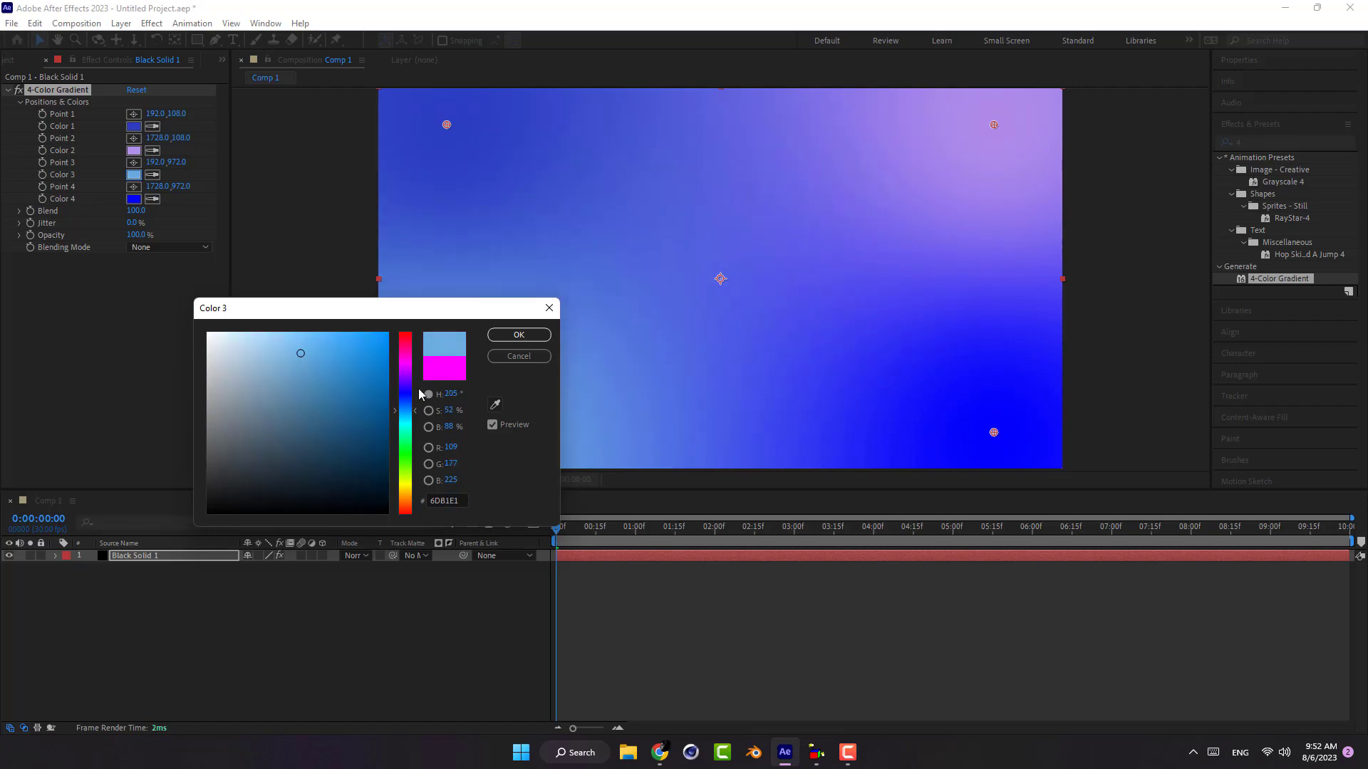
{"action": "left_click", "coordinate": [518, 335]}
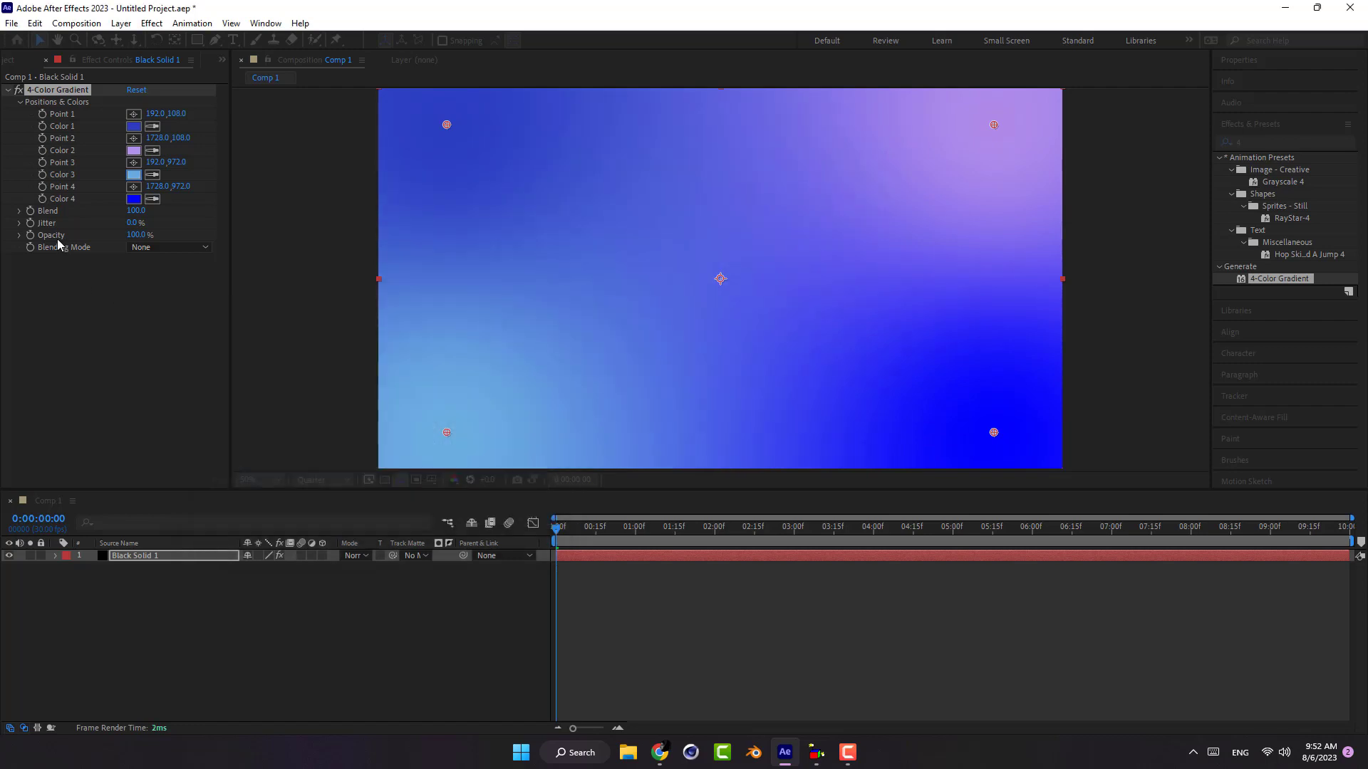
Set the gradient's Color 4 to blue (323AD7)
{"action": "left_click", "coordinate": [133, 199]}
{"action": "left_click_drag", "start_coordinate": [408, 384], "coordinate": [411, 389]}
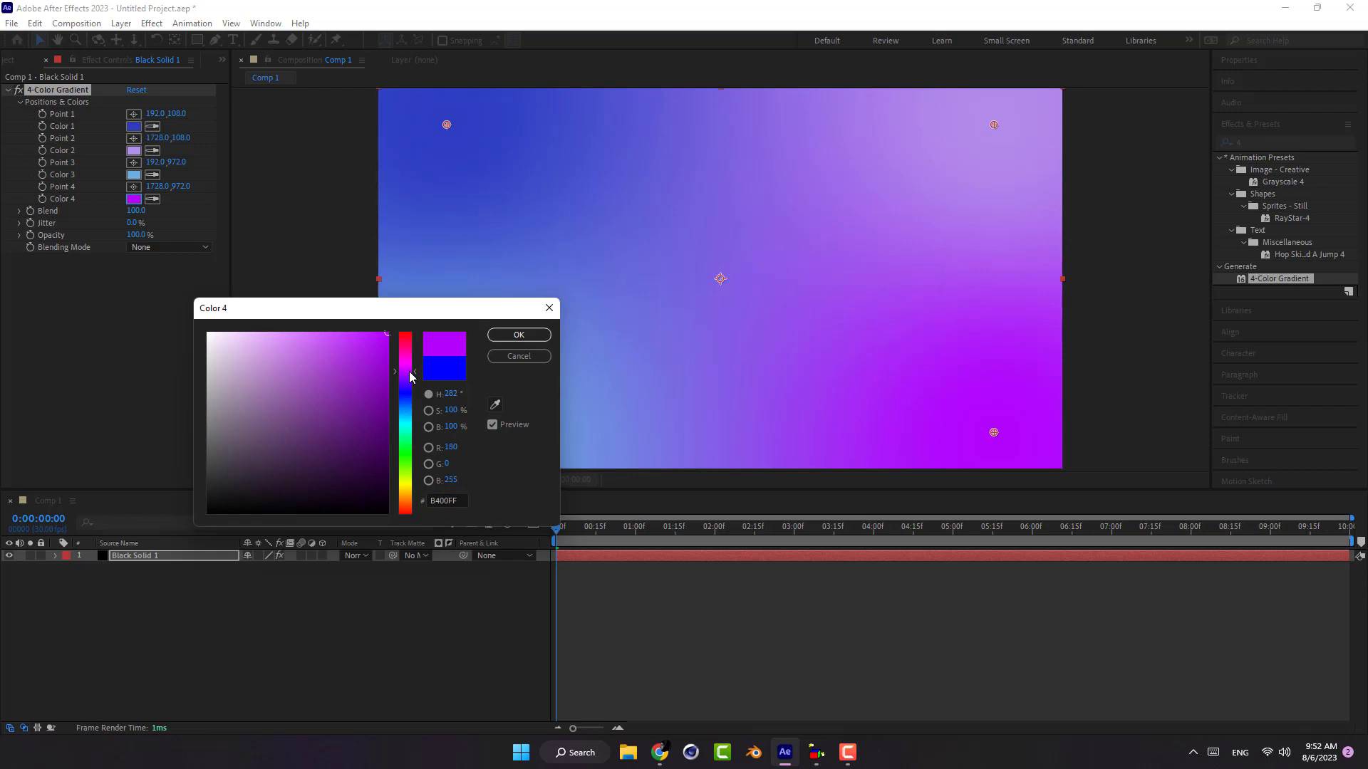
{"action": "left_click_drag", "start_coordinate": [292, 374], "coordinate": [346, 361]}
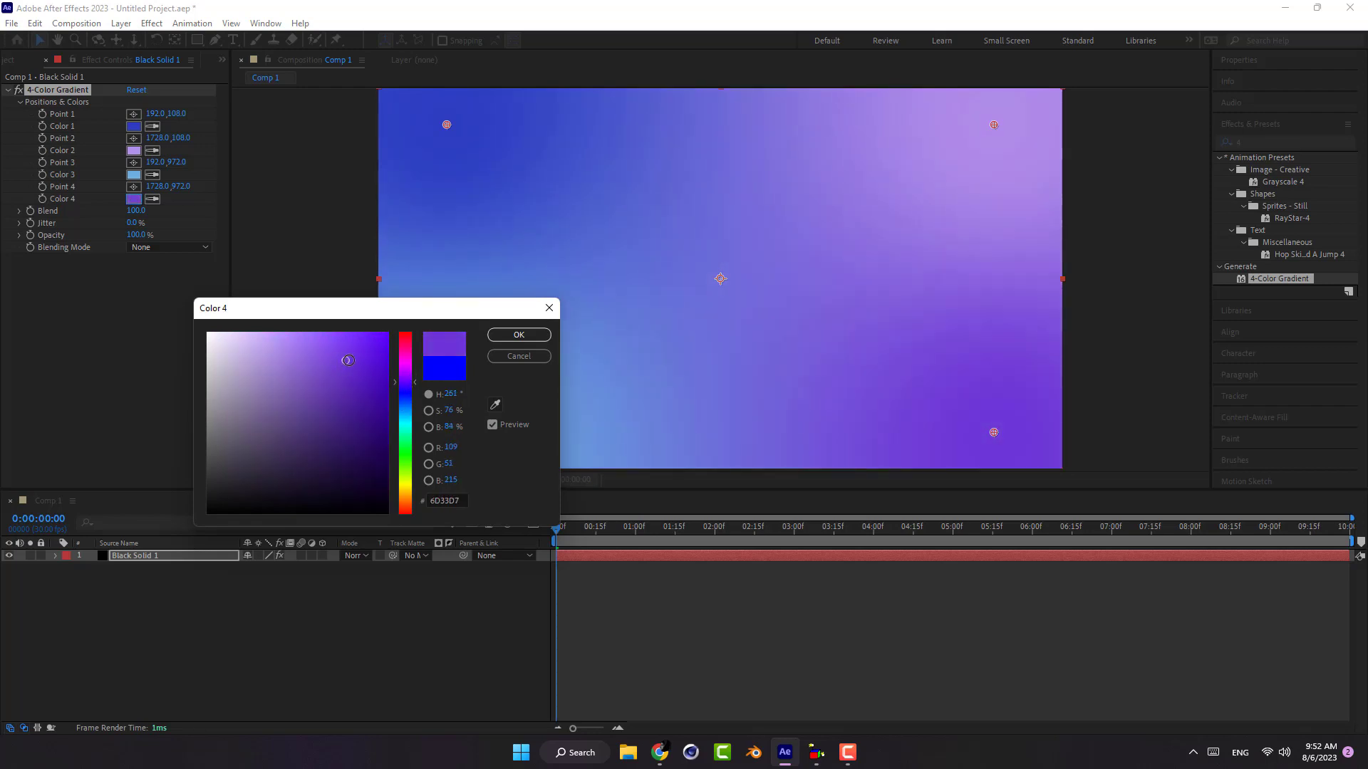
{"action": "left_click", "coordinate": [409, 393]}
{"action": "left_click_drag", "start_coordinate": [409, 396], "coordinate": [409, 399]}
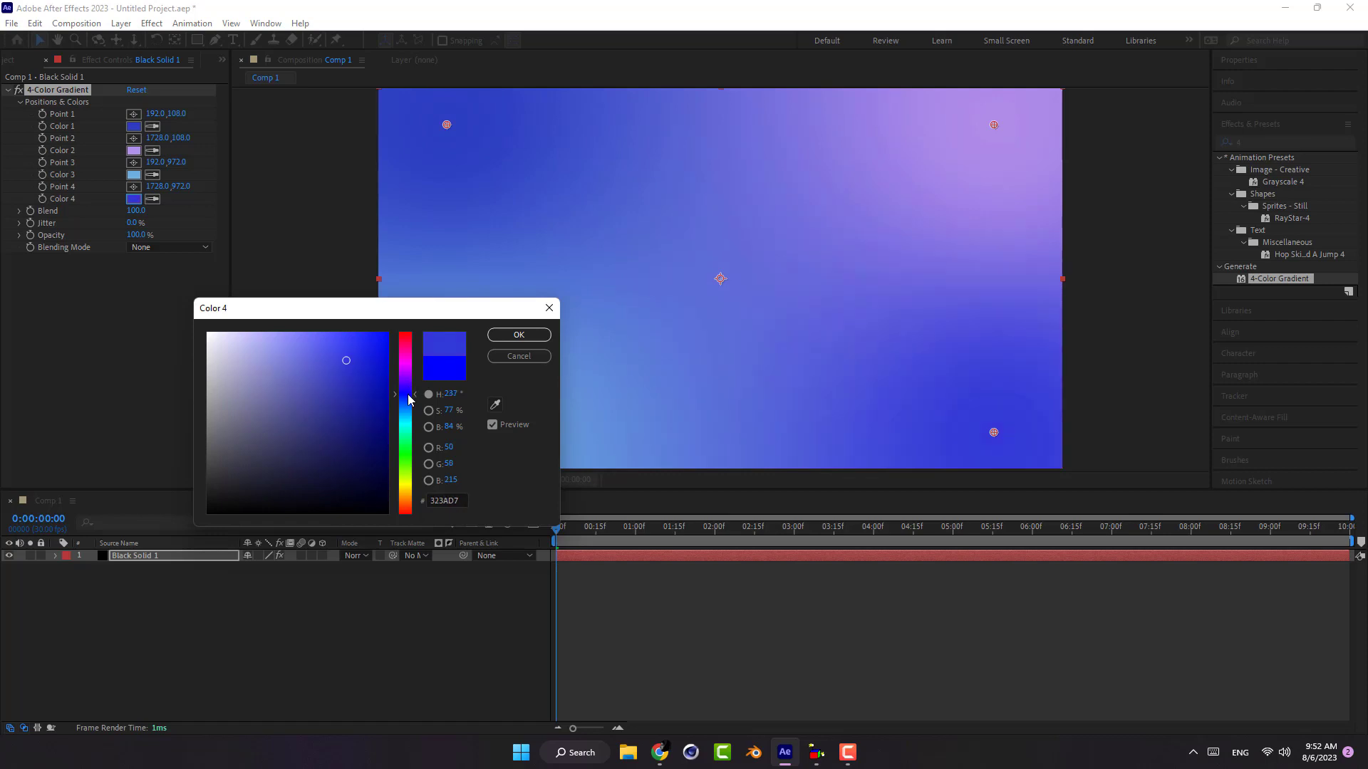
{"action": "left_click", "coordinate": [517, 336]}
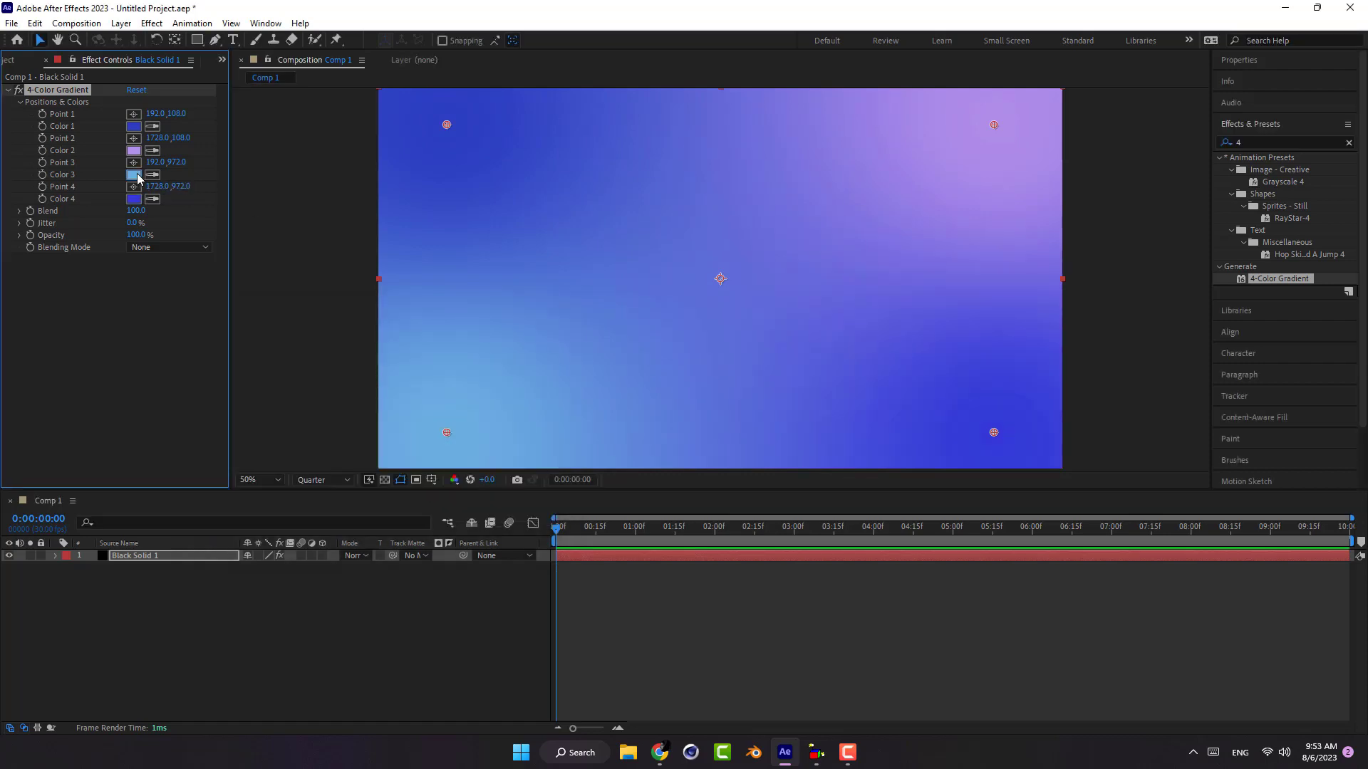
Change Color 3 to a vivid magenta-purple (#CA1CEA)
{"action": "left_click", "coordinate": [138, 177]}
{"action": "left_click", "coordinate": [414, 381]}
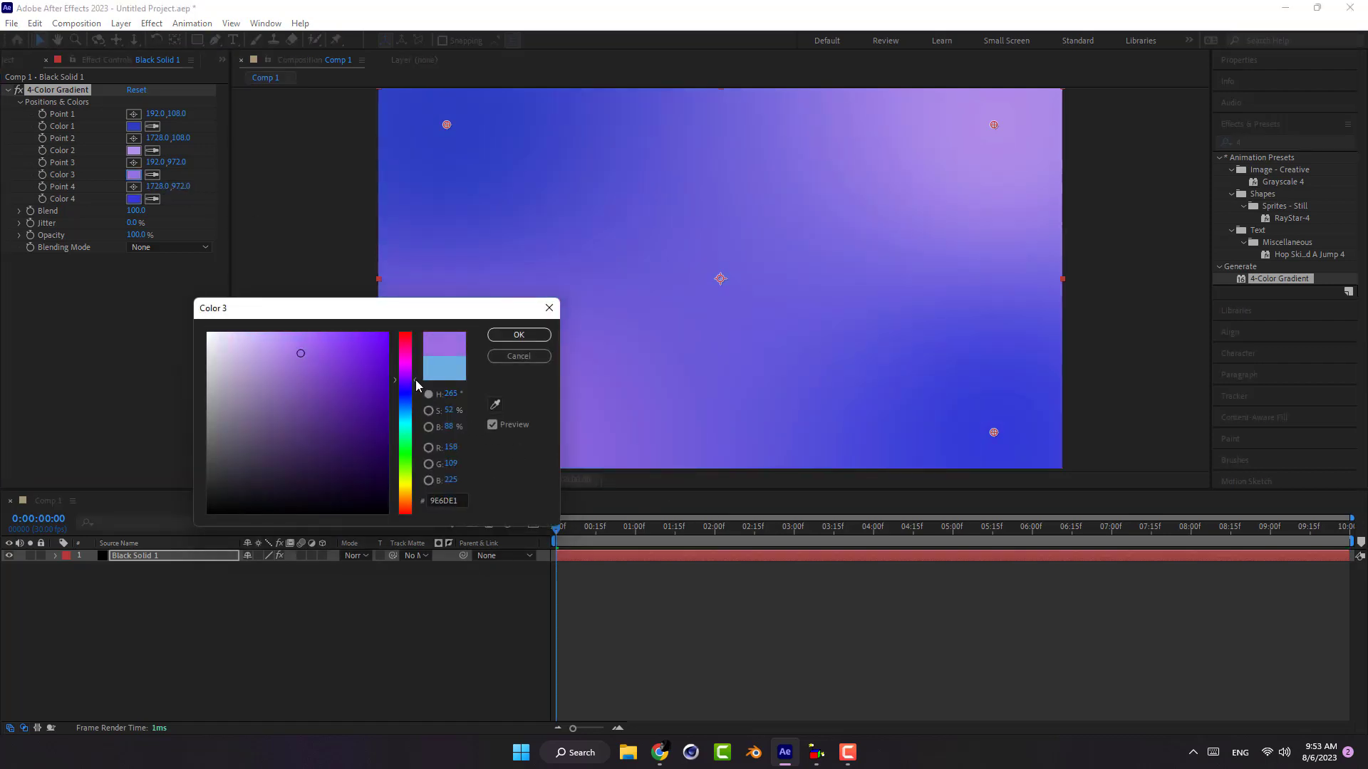
{"action": "mouse_move", "coordinate": [416, 379]}
{"action": "left_mouse_down"}
{"action": "mouse_move", "coordinate": [422, 324]}
{"action": "mouse_move", "coordinate": [421, 421]}
{"action": "mouse_move", "coordinate": [416, 377]}
{"action": "left_mouse_up"}
{"action": "left_click_drag", "start_coordinate": [339, 318], "coordinate": [221, 376]}
{"action": "left_click", "coordinate": [249, 405]}
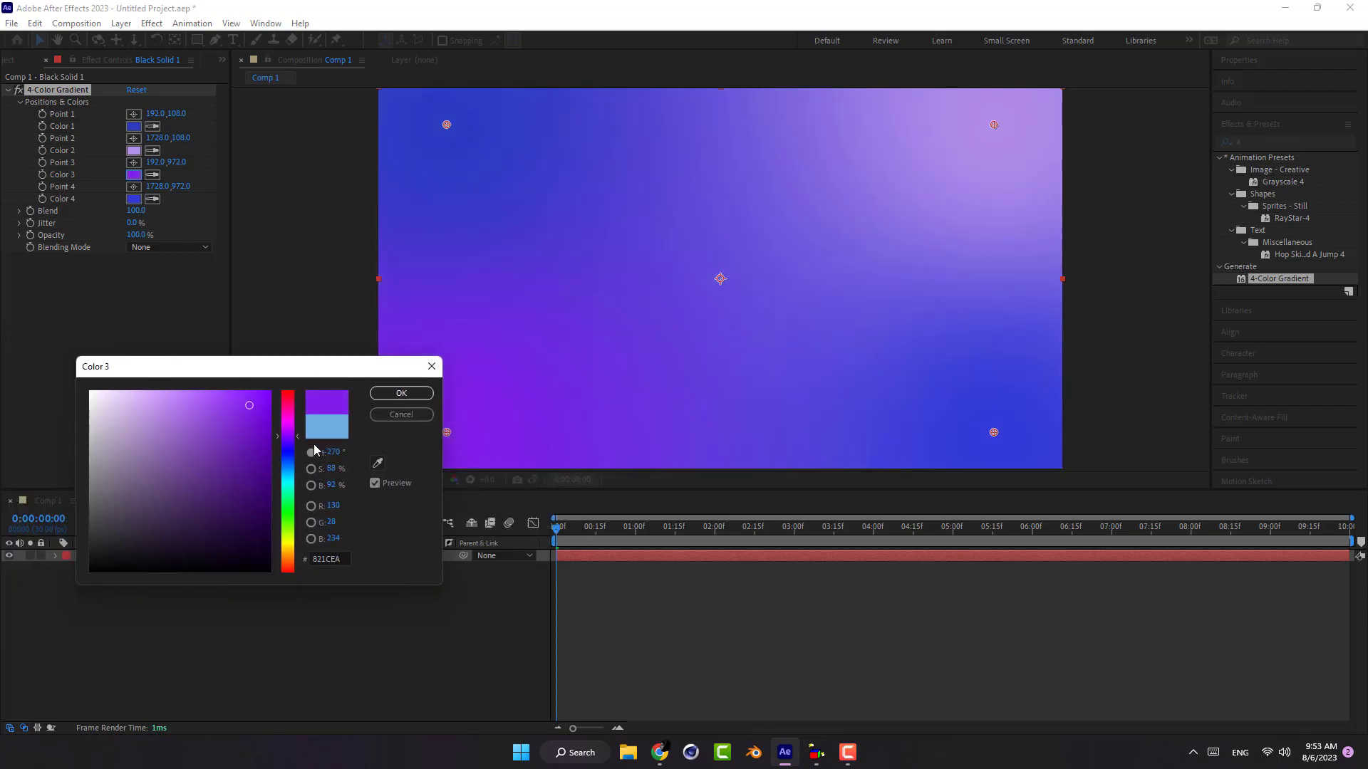
{"action": "left_click_drag", "start_coordinate": [300, 435], "coordinate": [300, 428]}
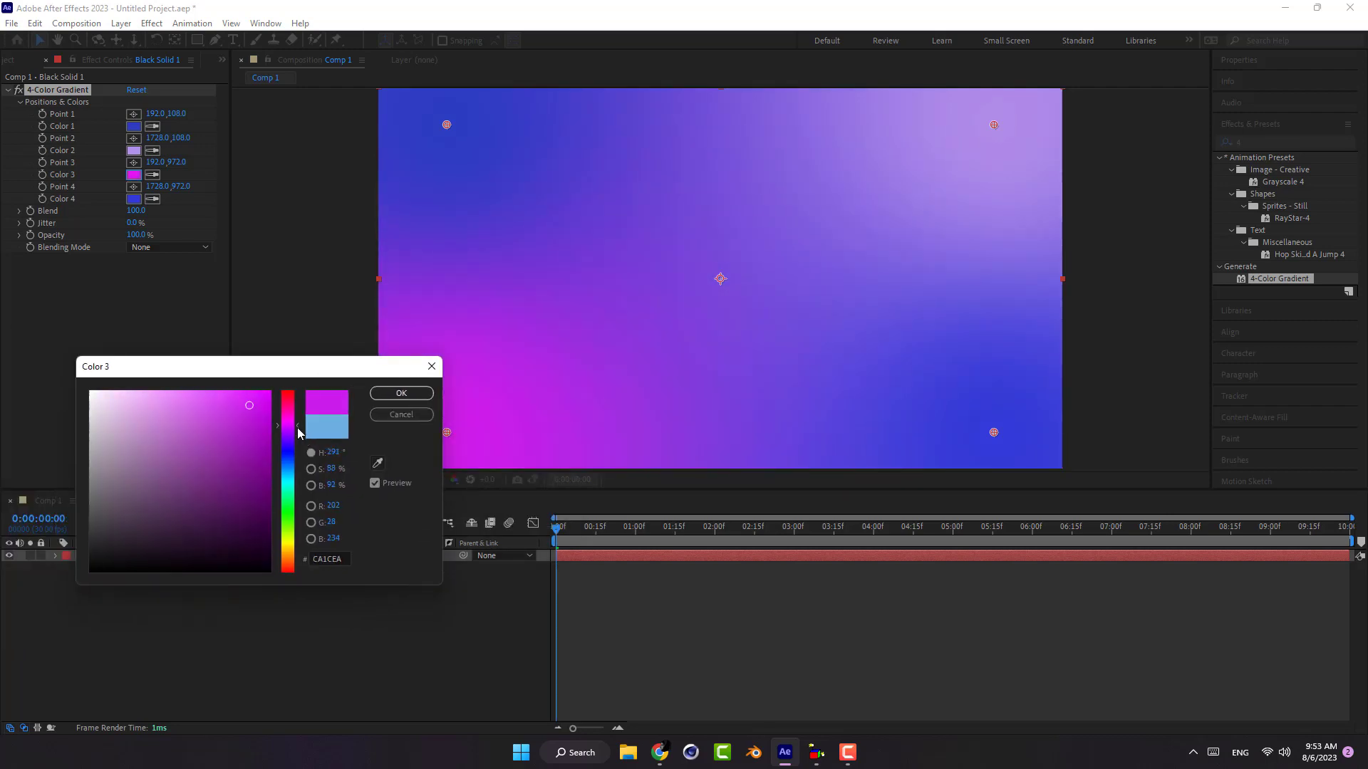
{"action": "left_click", "coordinate": [401, 393]}
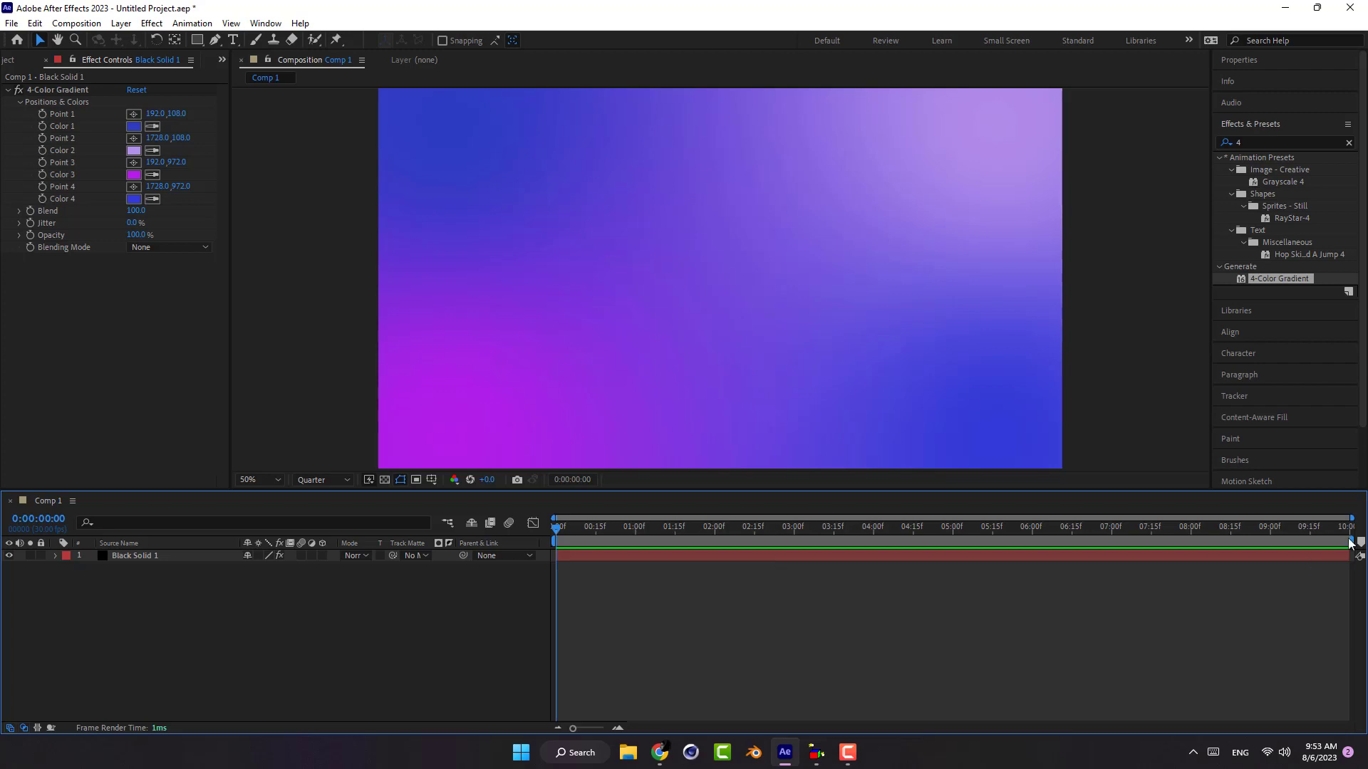
Limit the work area to the first 2 seconds and move the current time to 2 seconds
{"action": "left_click_drag", "start_coordinate": [1352, 541], "coordinate": [716, 541]}
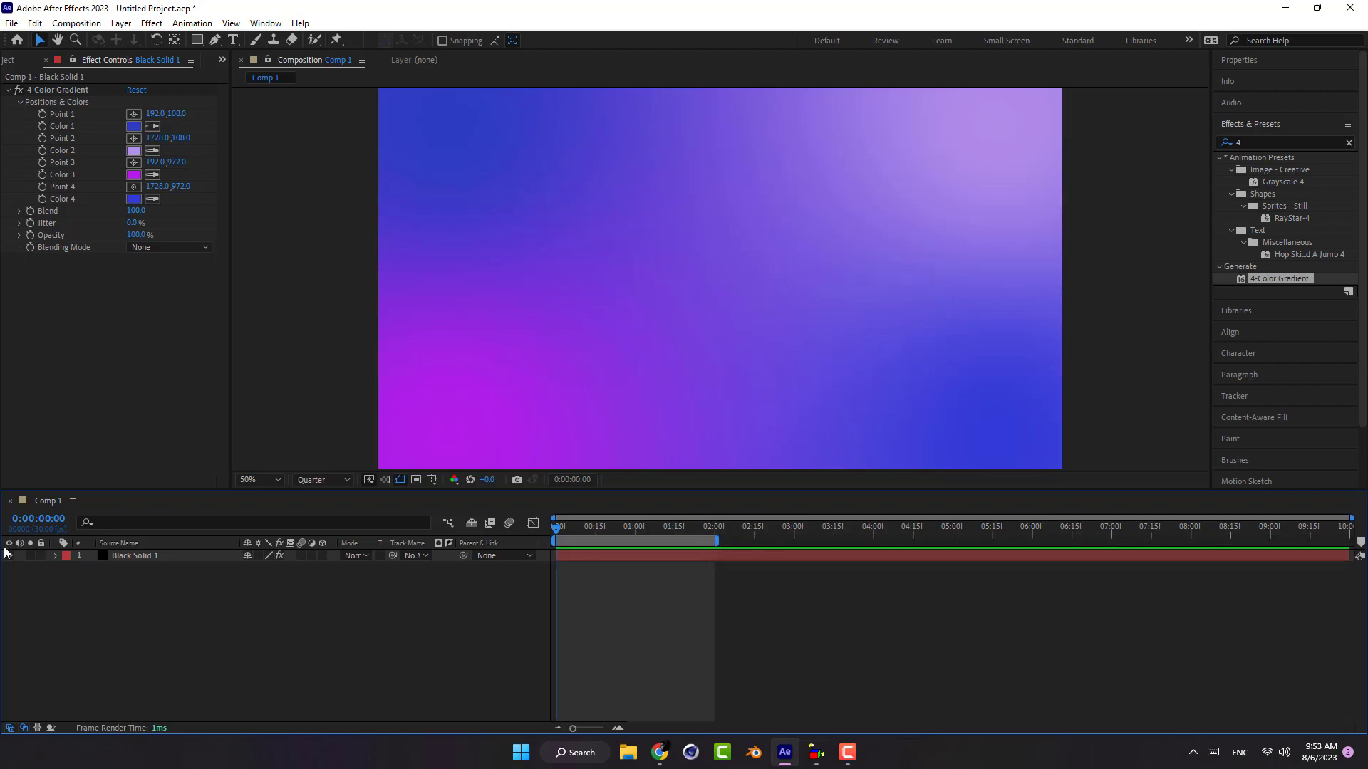
{"action": "left_click", "coordinate": [40, 112]}
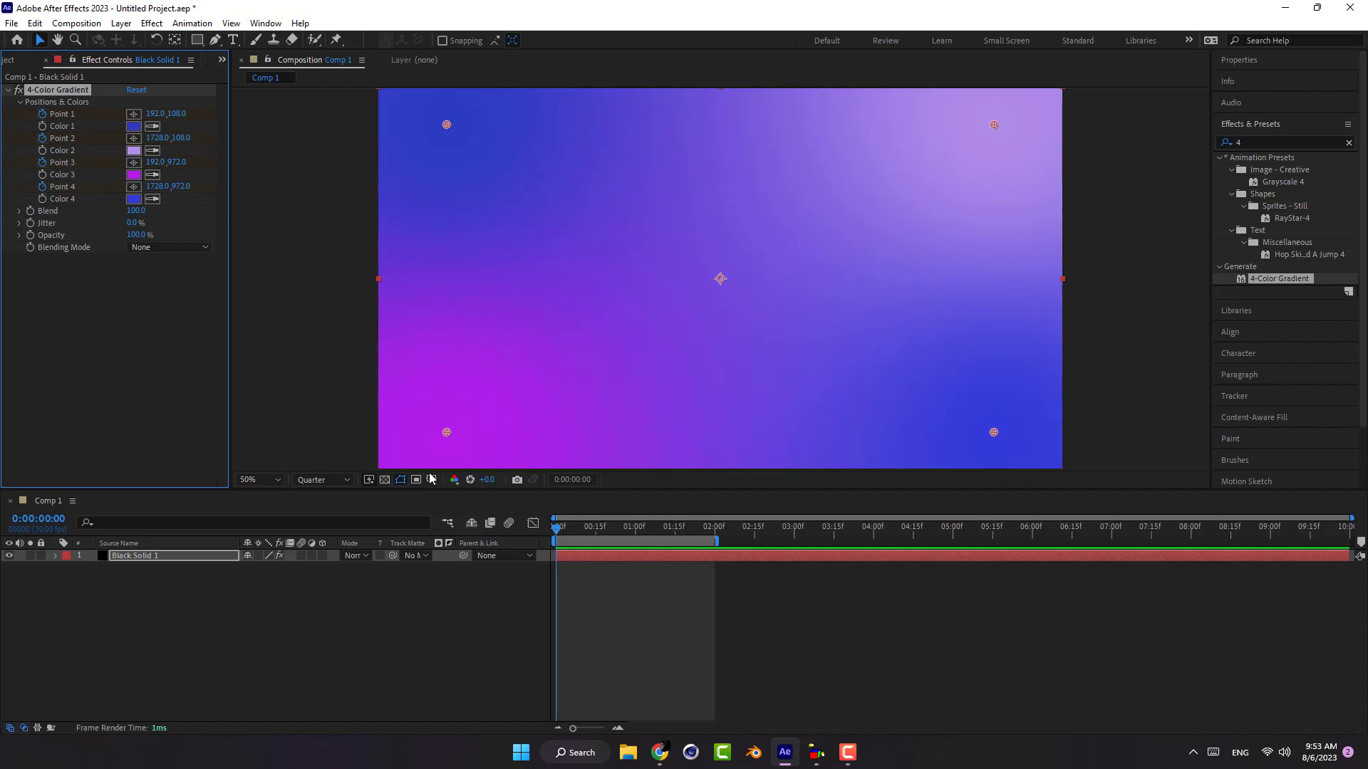
{"action": "left_click", "coordinate": [54, 557]}
{"action": "left_click", "coordinate": [53, 557]}
{"action": "left_click", "coordinate": [714, 534]}
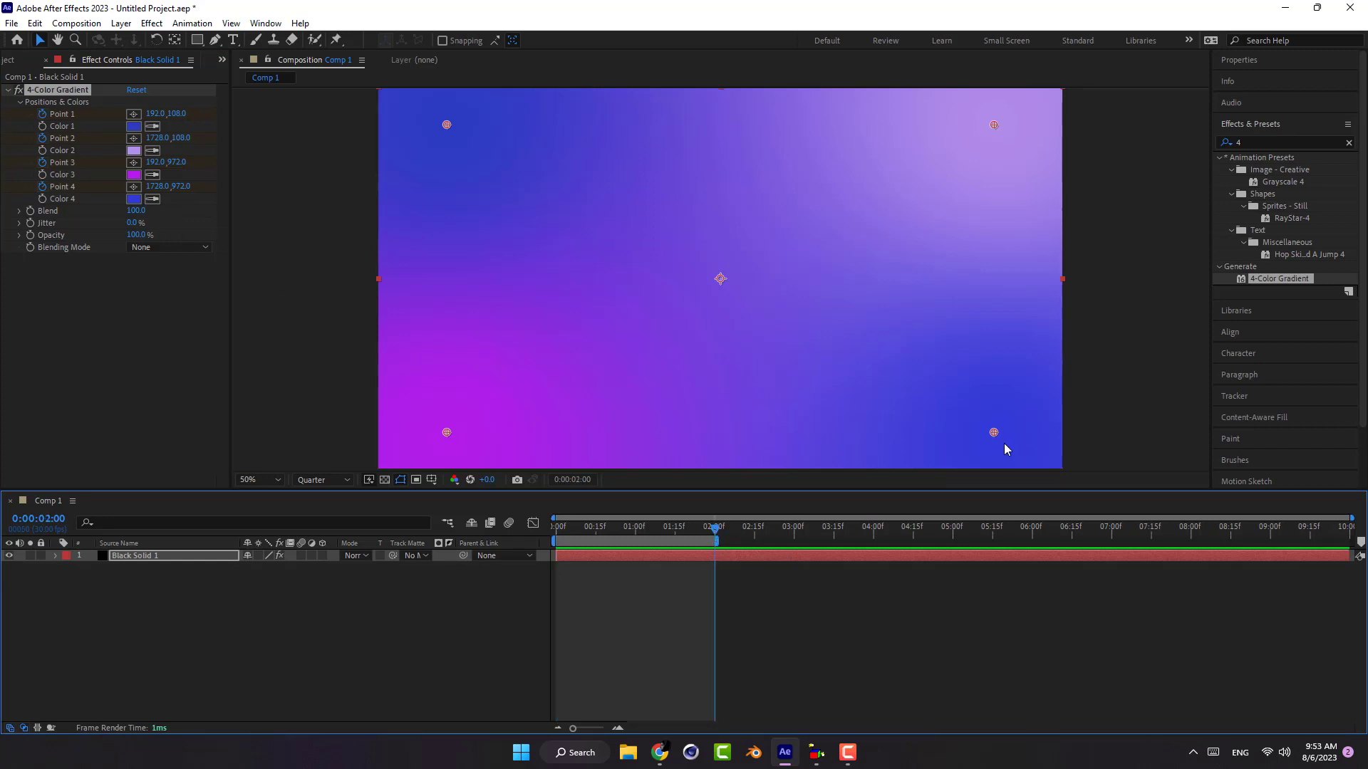
Drag gradient Points 4, 3, 1 and 2 beyond the frame's four corners
{"action": "left_click_drag", "start_coordinate": [995, 433], "coordinate": [1121, 533]}
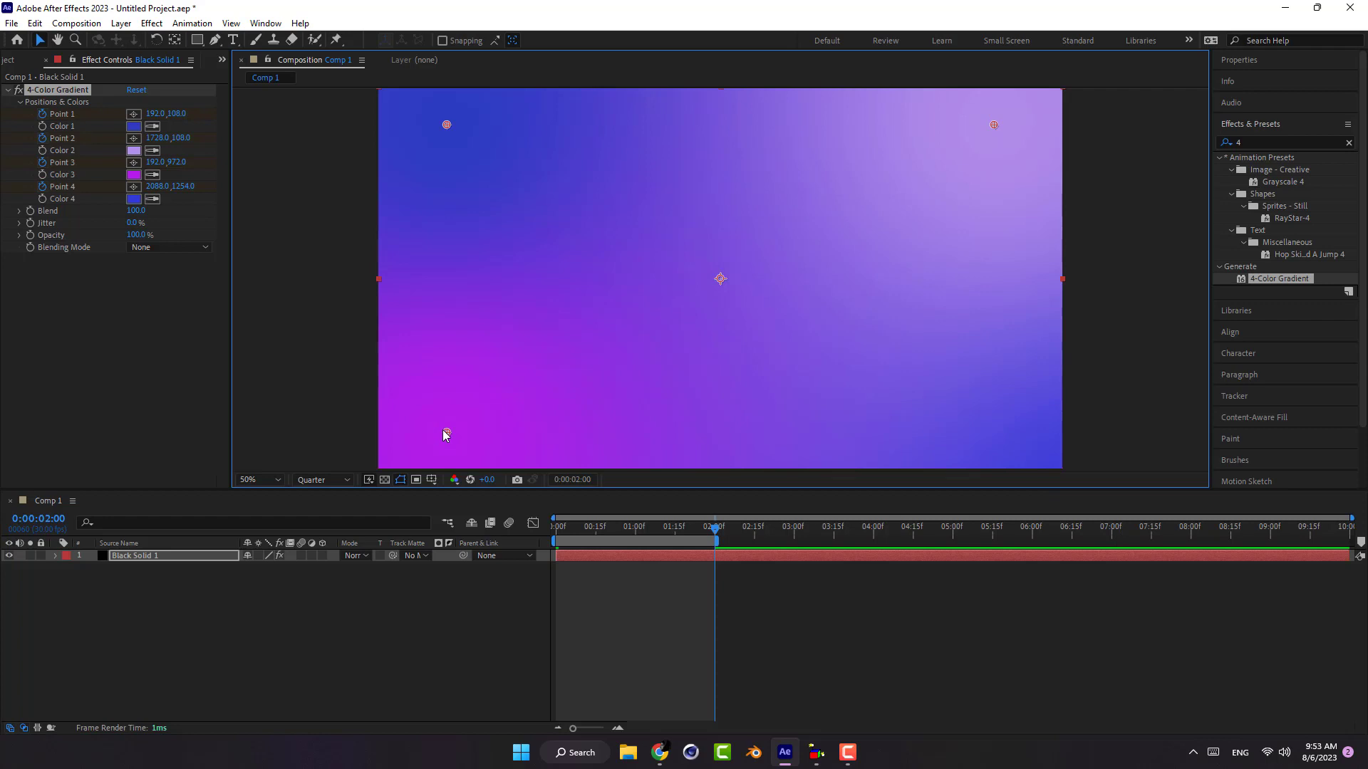
{"action": "left_click_drag", "start_coordinate": [446, 434], "coordinate": [282, 549]}
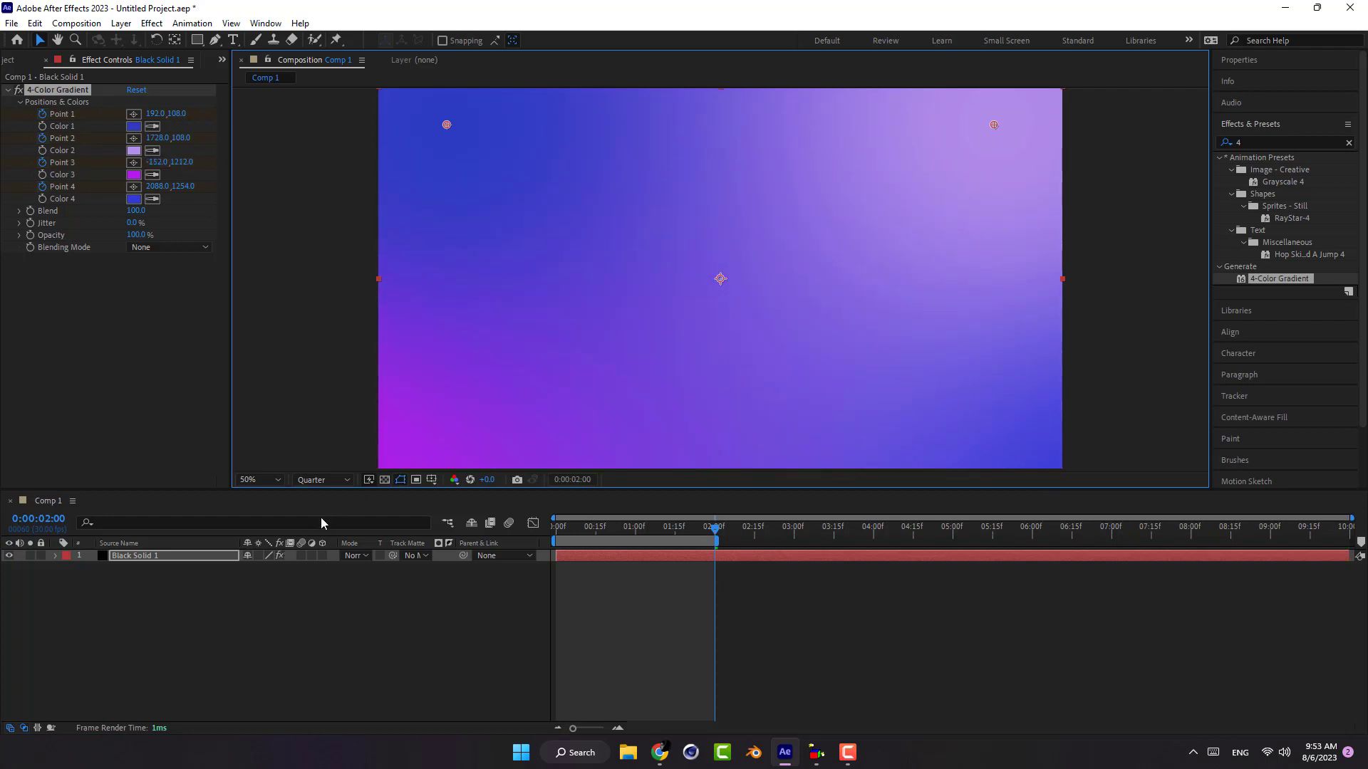
{"action": "left_click_drag", "start_coordinate": [447, 124], "coordinate": [315, 45]}
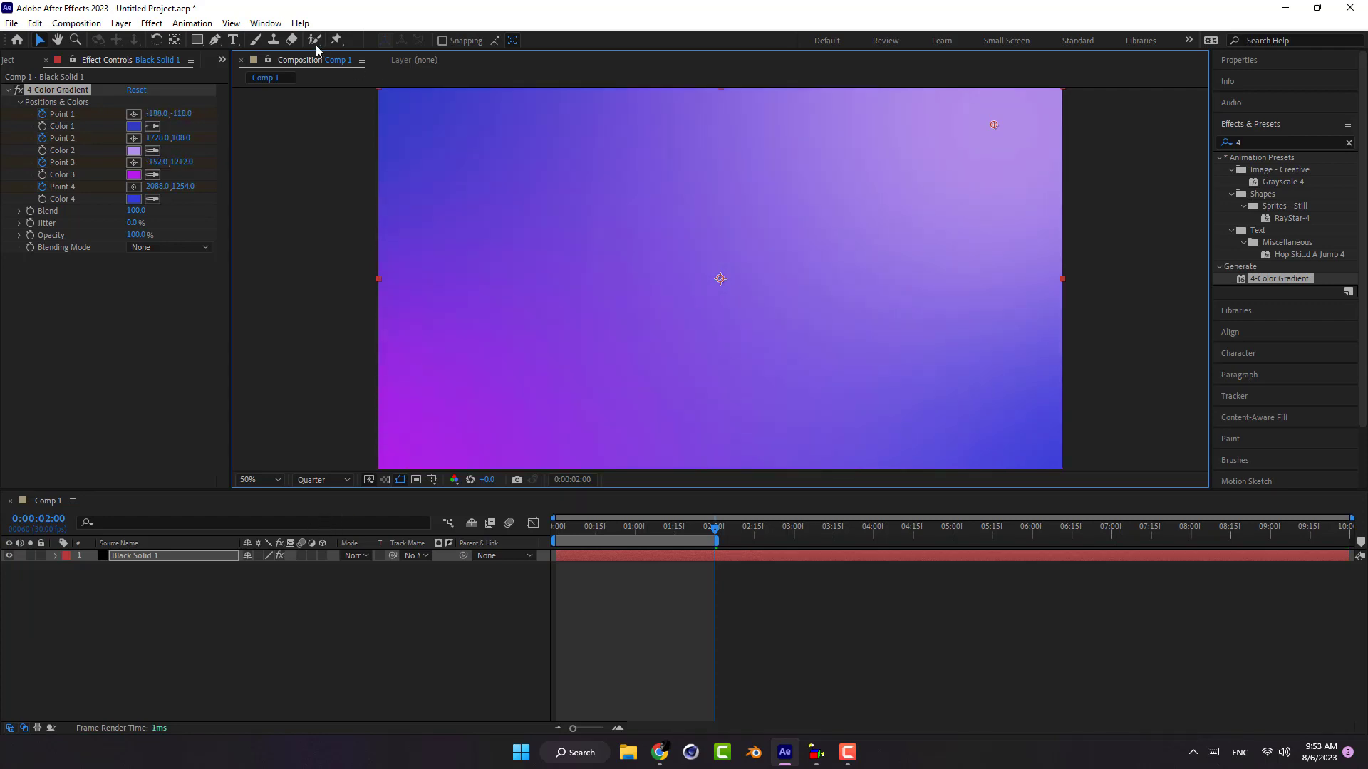
{"action": "left_click_drag", "start_coordinate": [994, 125], "coordinate": [1104, 62]}
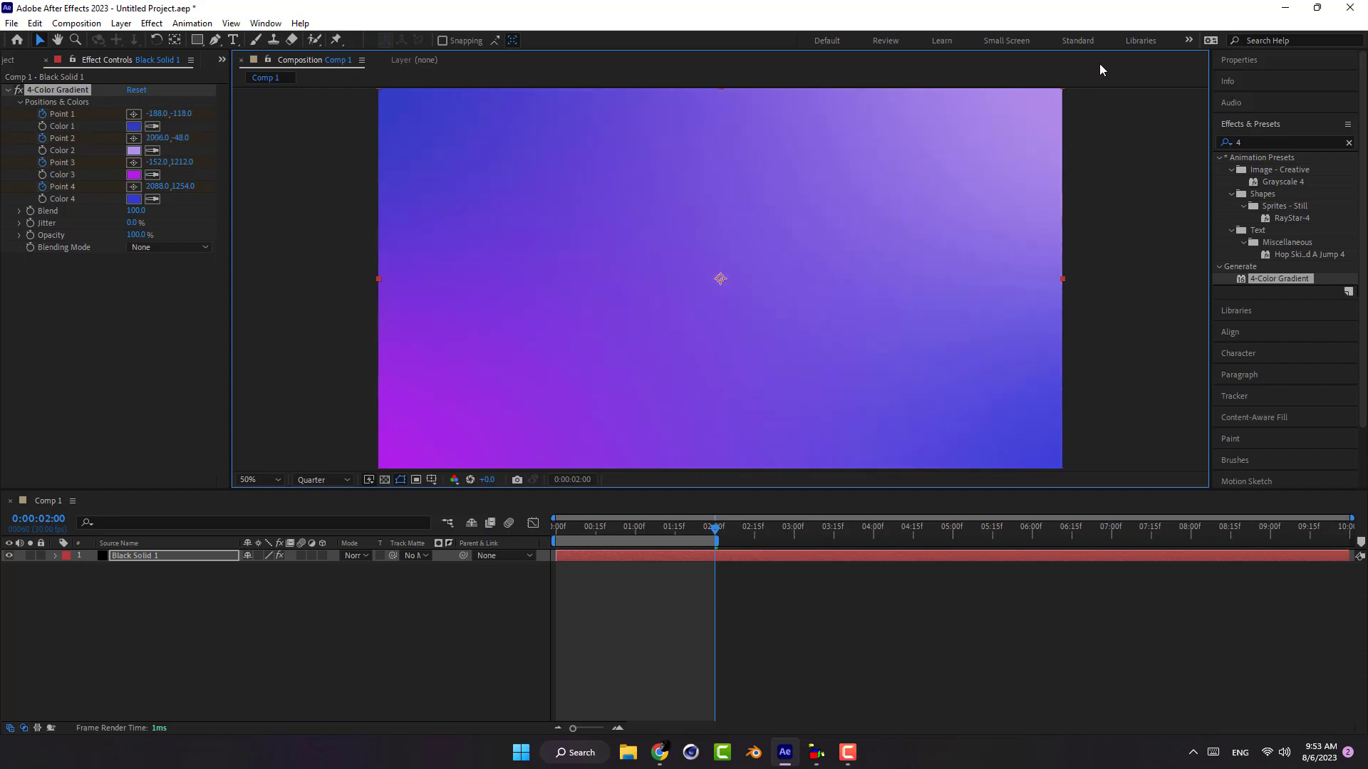
{"action": "left_click", "coordinate": [56, 555]}
{"action": "left_click", "coordinate": [66, 568]}
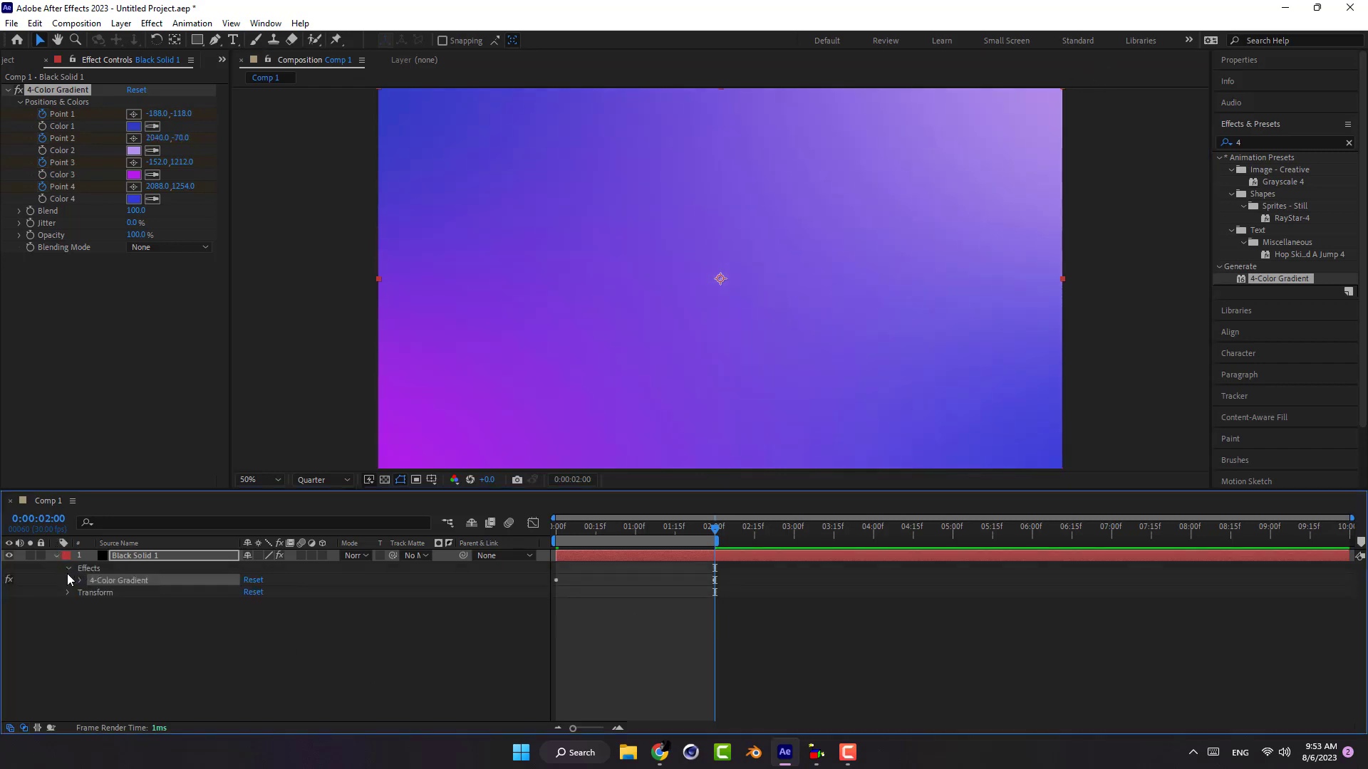
{"action": "left_click", "coordinate": [77, 578]}
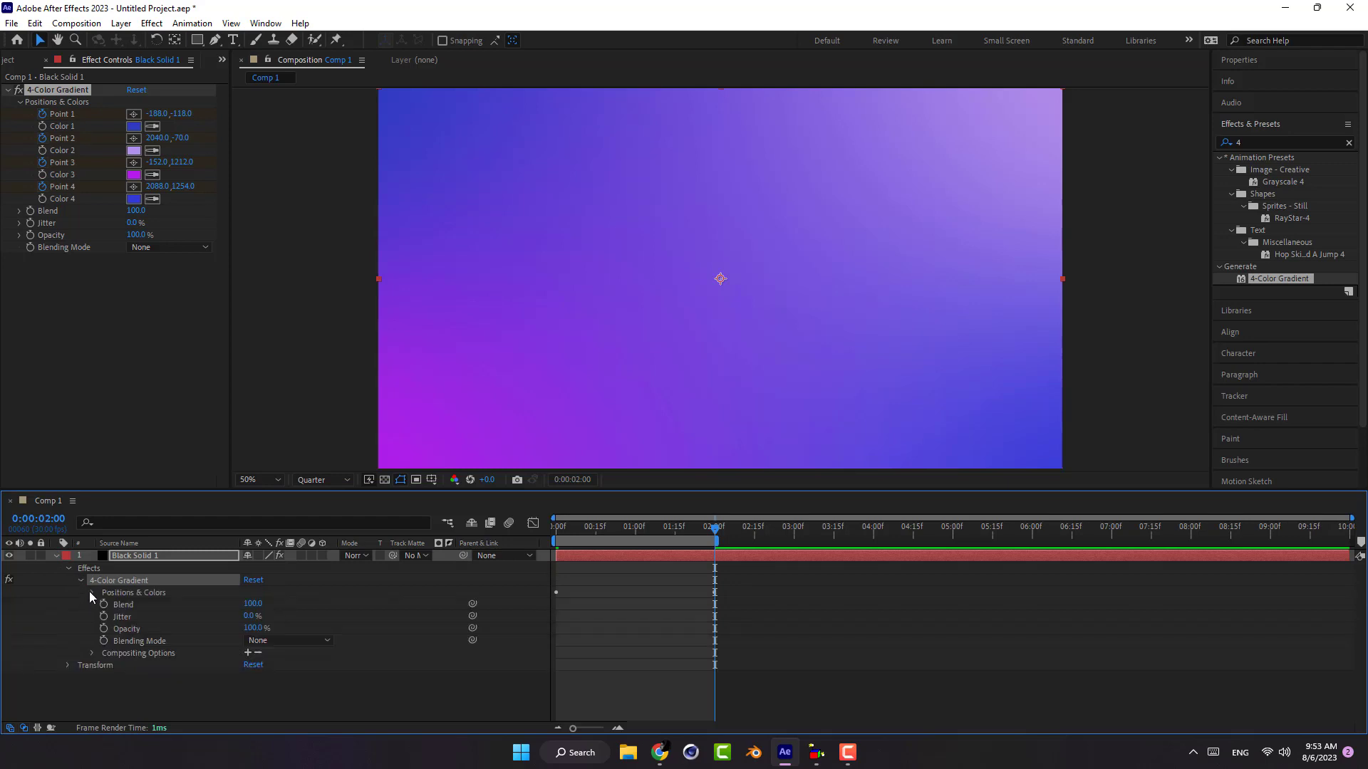
{"action": "left_click", "coordinate": [90, 592]}
{"action": "left_click", "coordinate": [861, 651]}
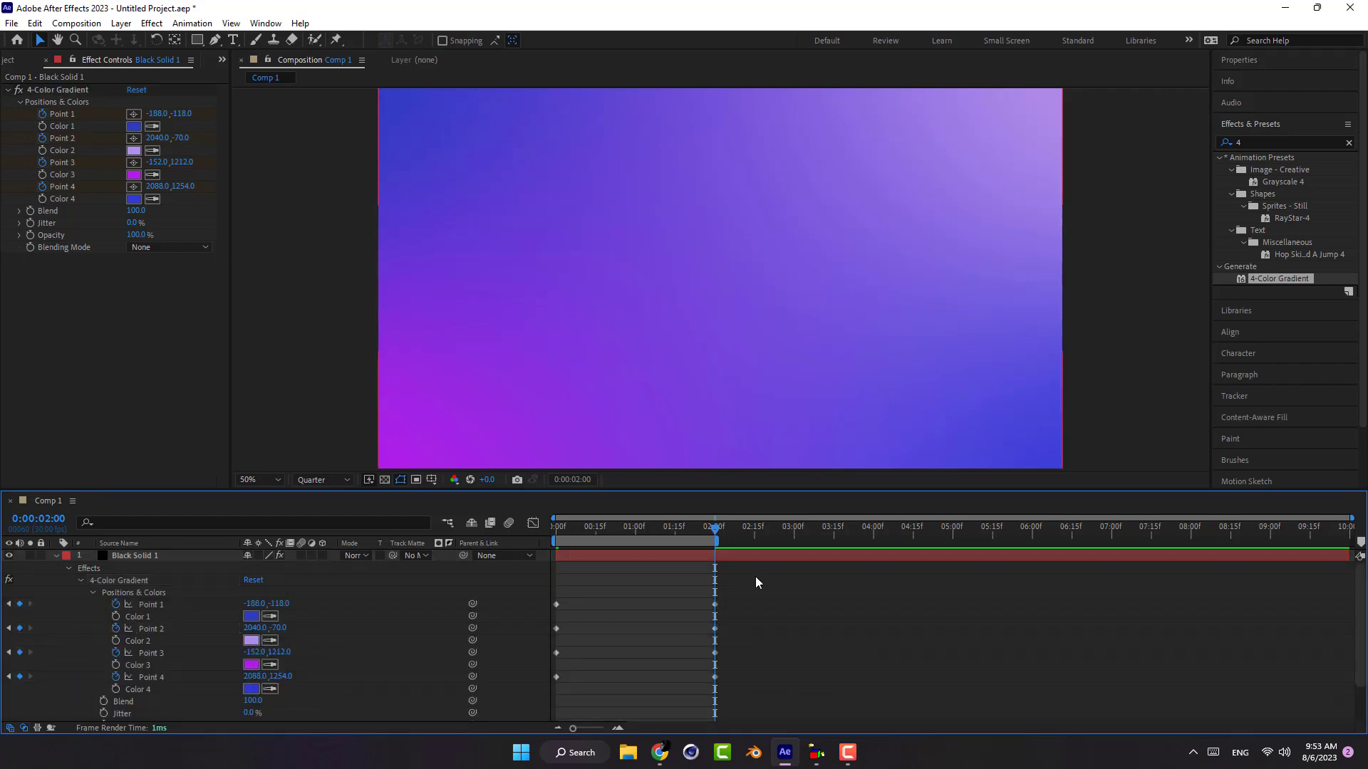
{"action": "left_click", "coordinate": [91, 593]}
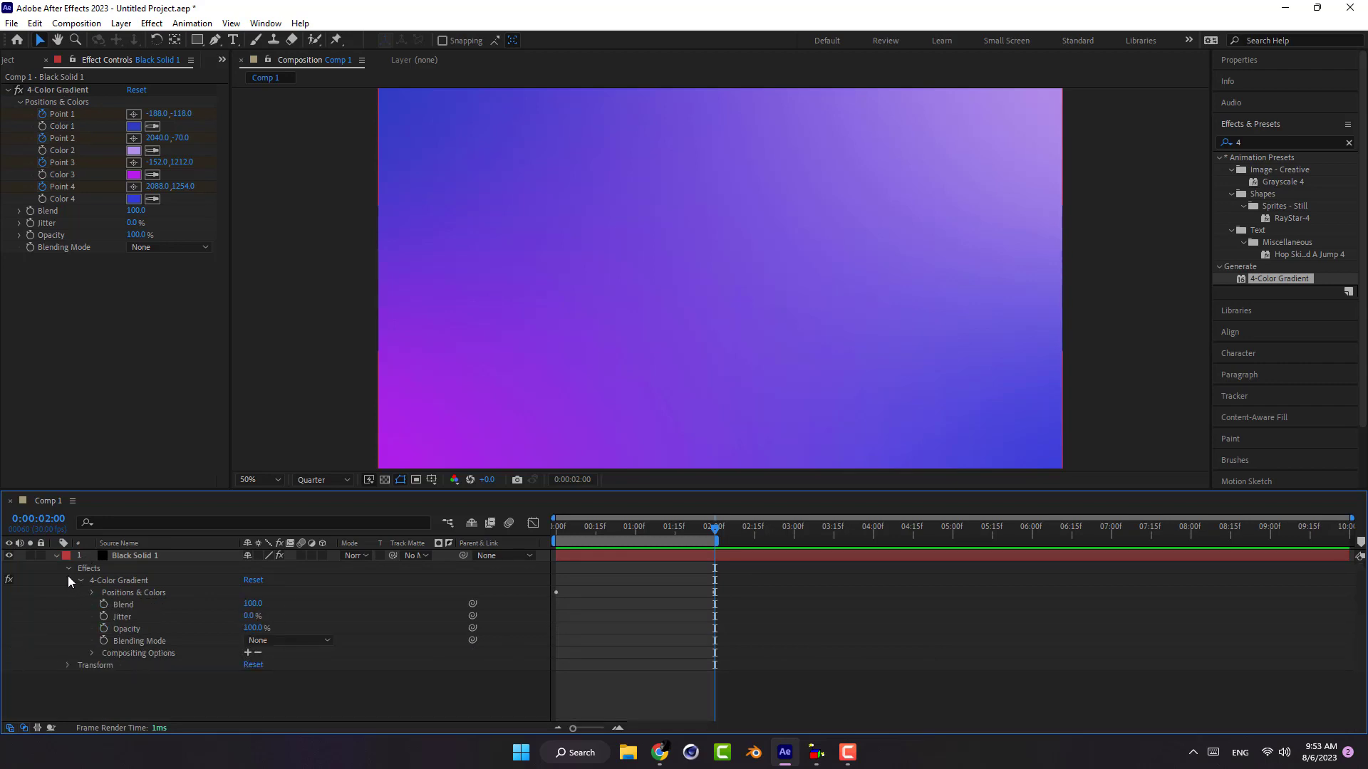
{"action": "left_click", "coordinate": [77, 579]}
{"action": "left_click", "coordinate": [67, 567]}
{"action": "left_click", "coordinate": [55, 556]}
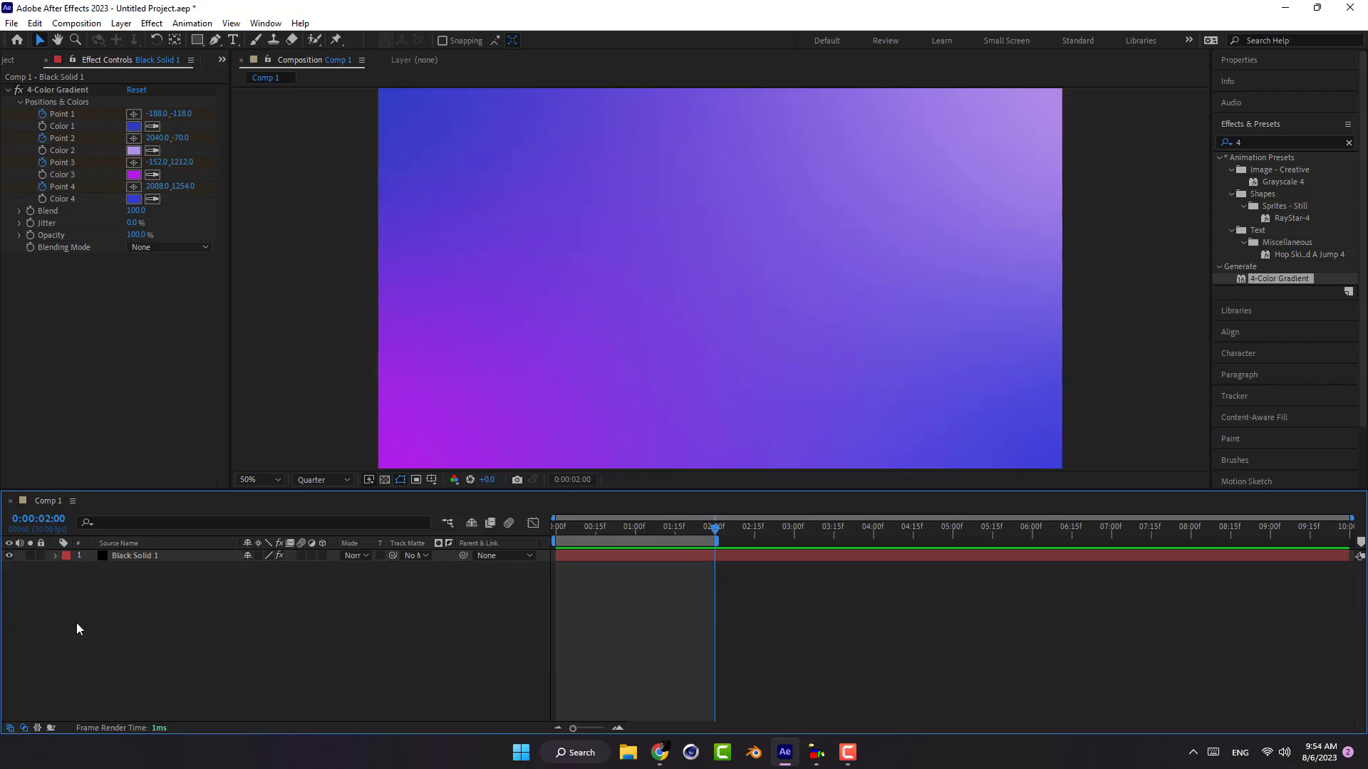
Add a new adjustment layer above the gradient solid
{"action": "right_click", "coordinate": [185, 604]}
{"action": "mouse_move", "coordinate": [342, 428]}
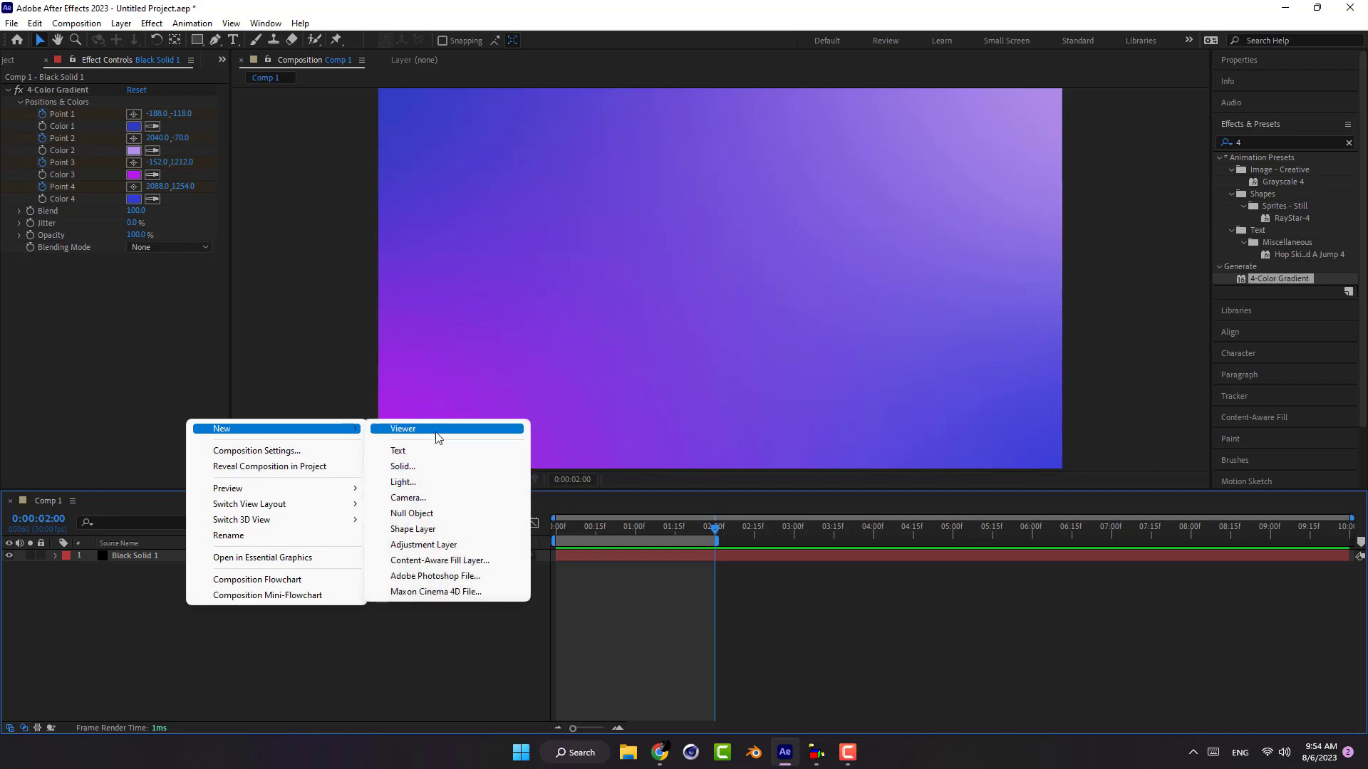
{"action": "left_click", "coordinate": [433, 545]}
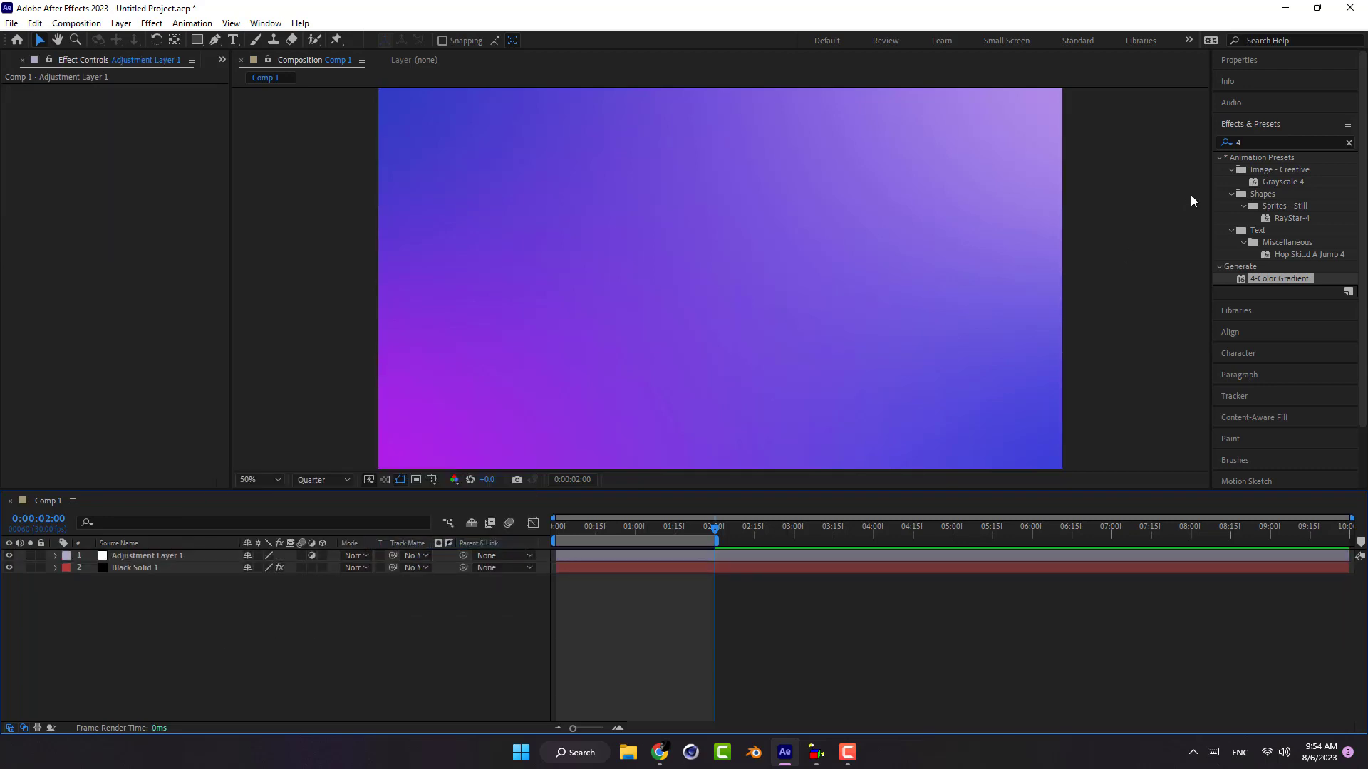
Search 'tur' and apply Turbulent Displace to Adjustment Layer 1
{"action": "left_click", "coordinate": [1263, 143]}
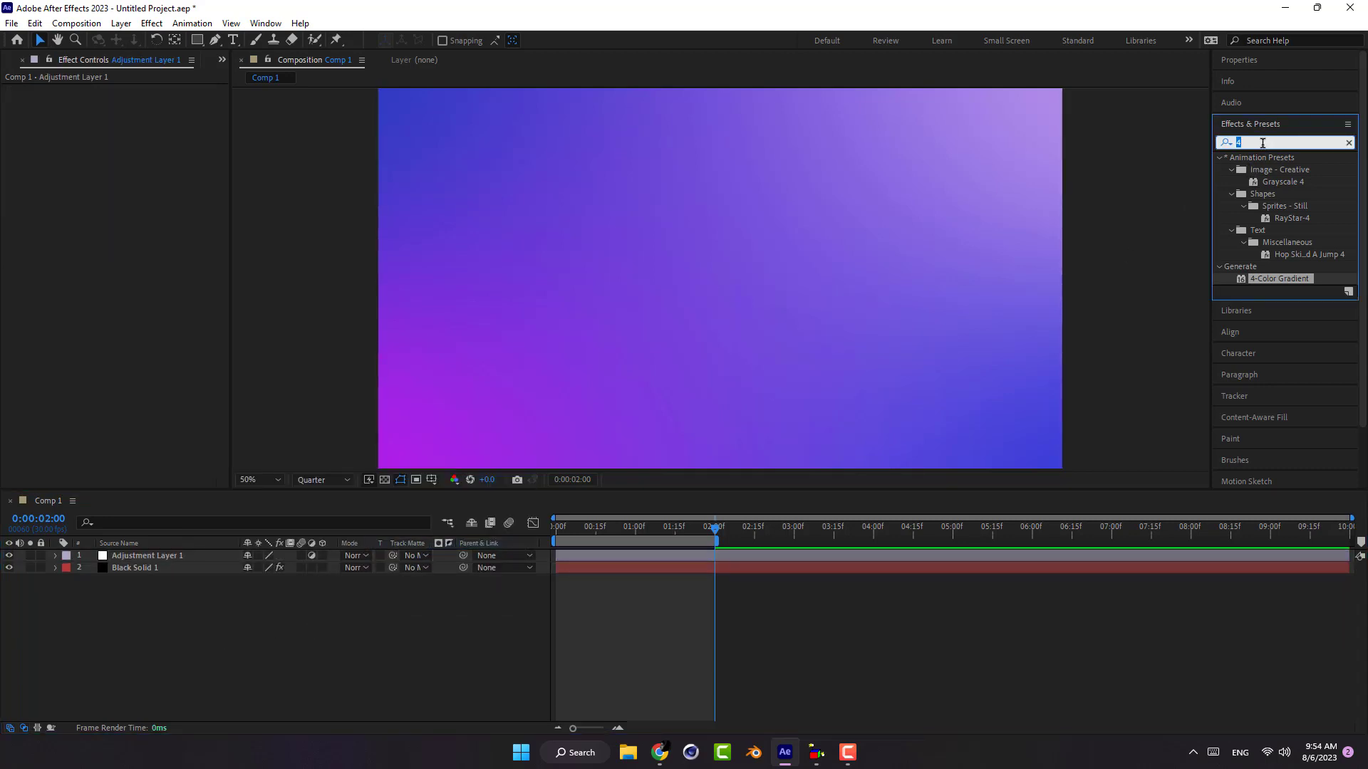
{"action": "type", "text": "u"}
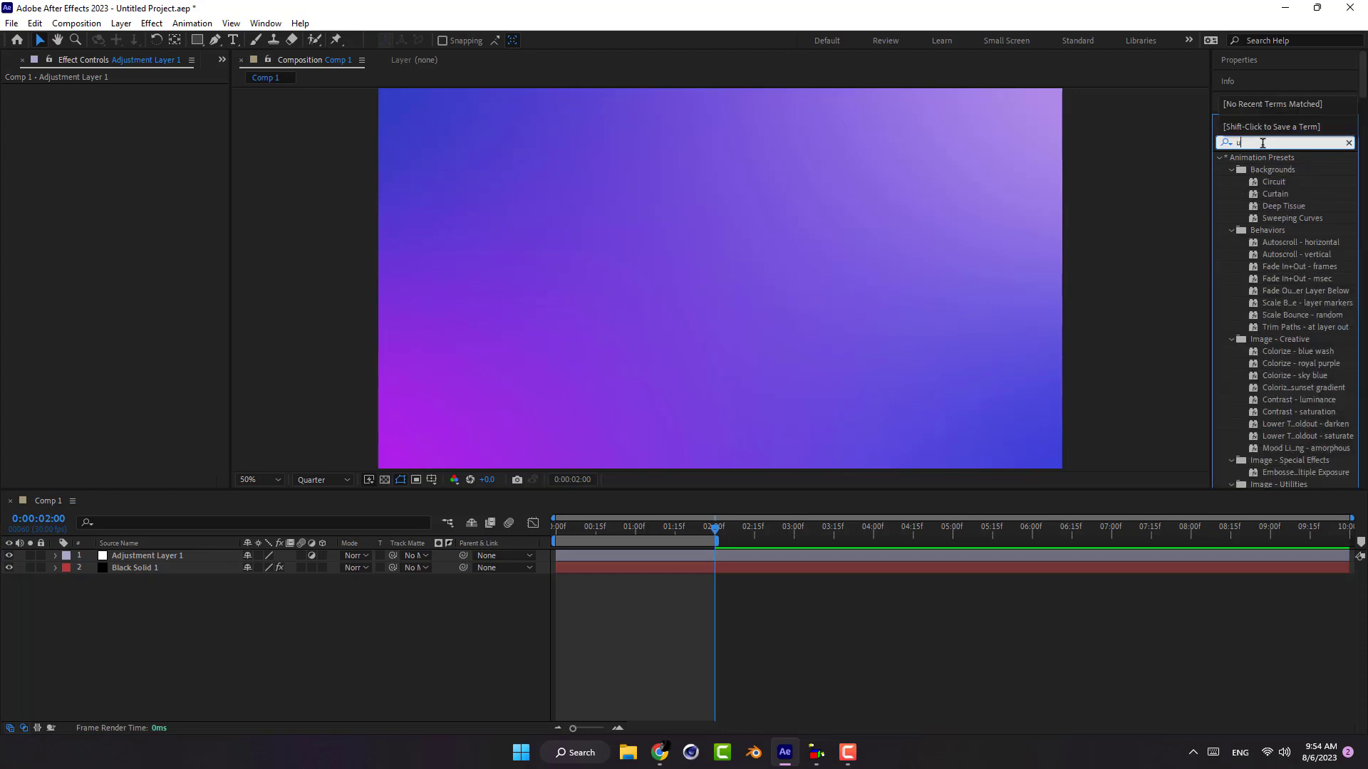
{"action": "key", "text": "BackSpace"}
{"action": "type", "text": "tur"}
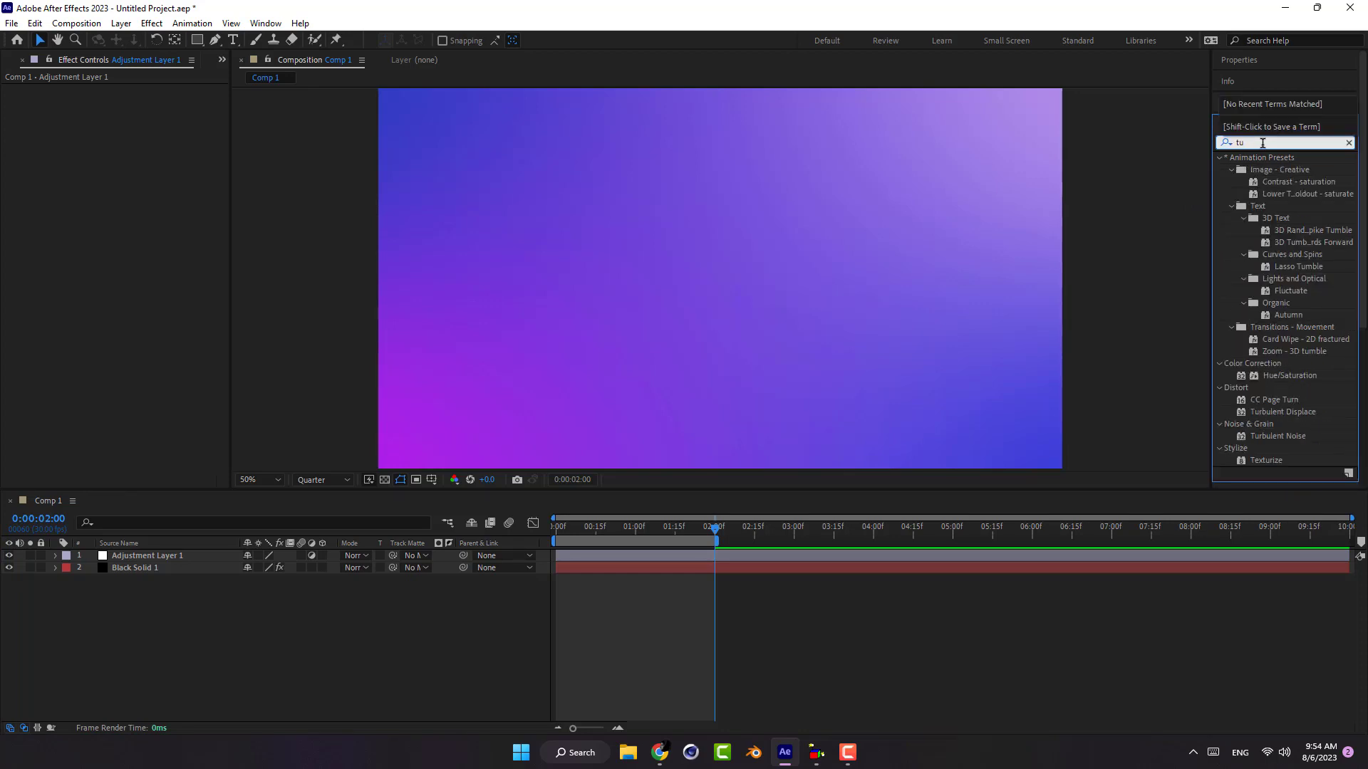
{"action": "left_click_drag", "start_coordinate": [1282, 278], "coordinate": [161, 557]}
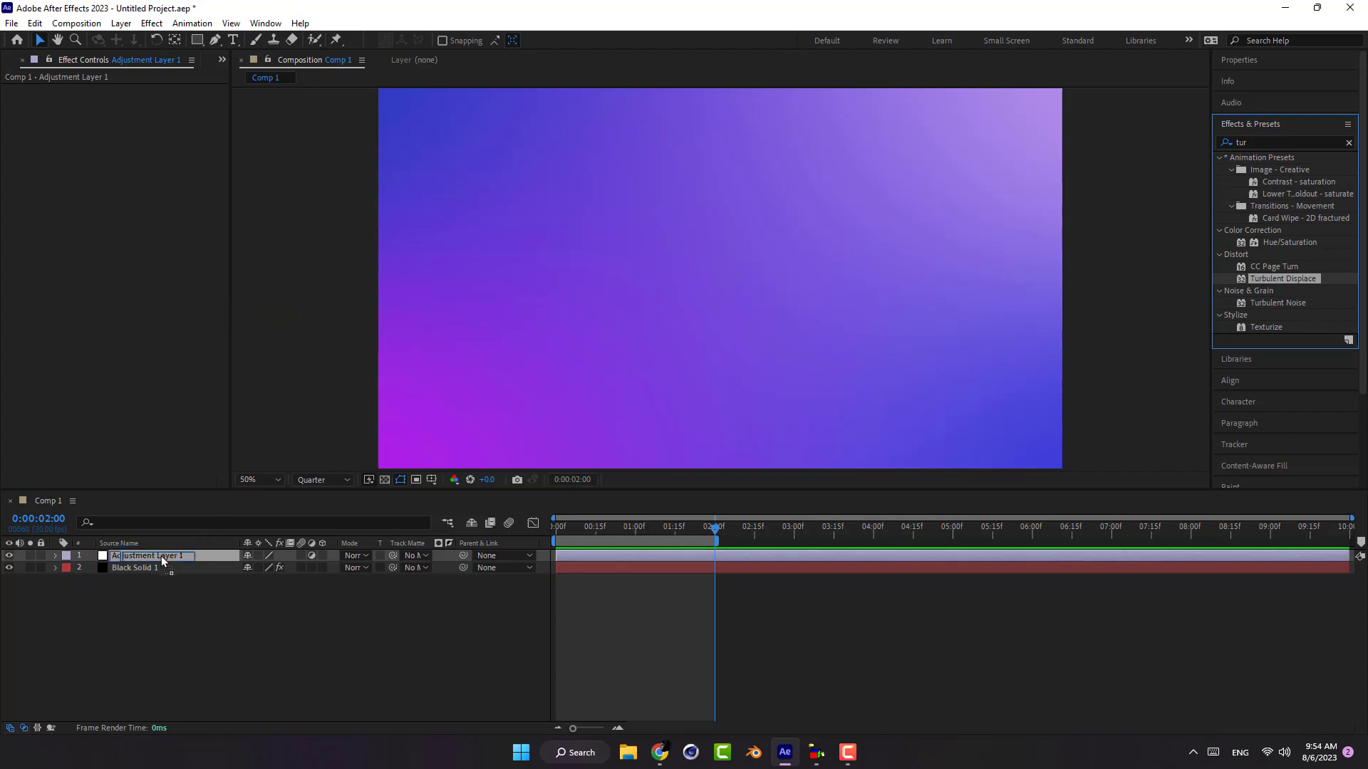
Set Turbulent Displace to Twist with Amount 100 and Size 400, then move the playhead back
{"action": "left_click", "coordinate": [169, 102]}
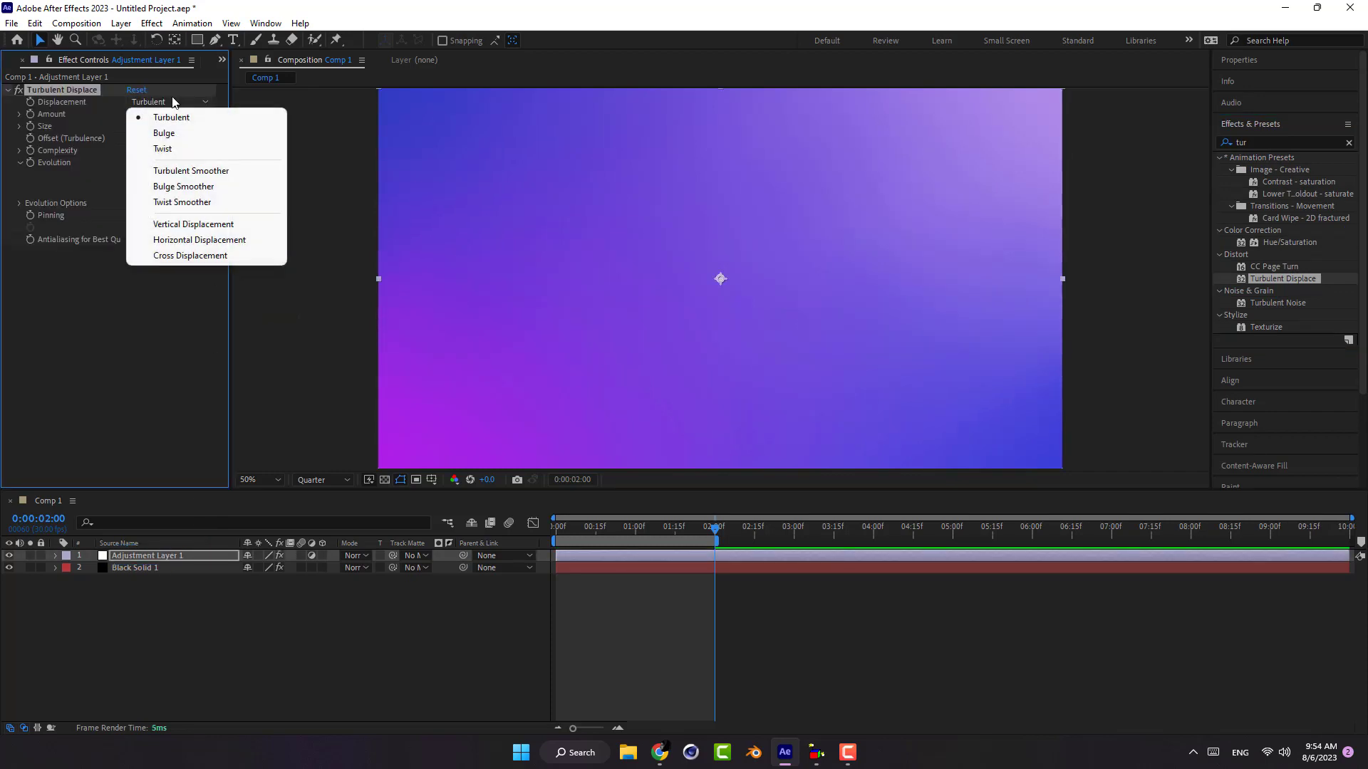
{"action": "left_click", "coordinate": [146, 146]}
{"action": "left_click", "coordinate": [136, 114]}
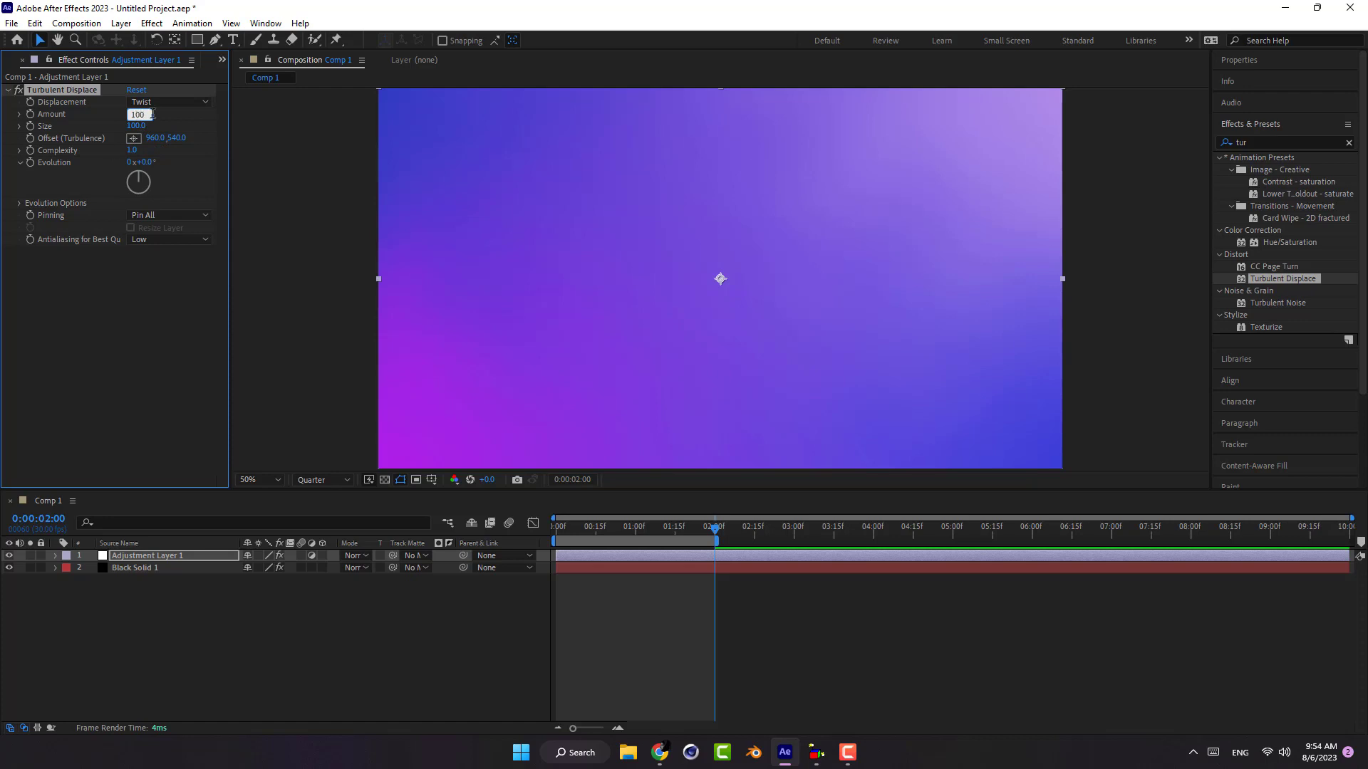
{"action": "left_click", "coordinate": [139, 126]}
{"action": "type", "text": "400"}
{"action": "left_click", "coordinate": [113, 334]}
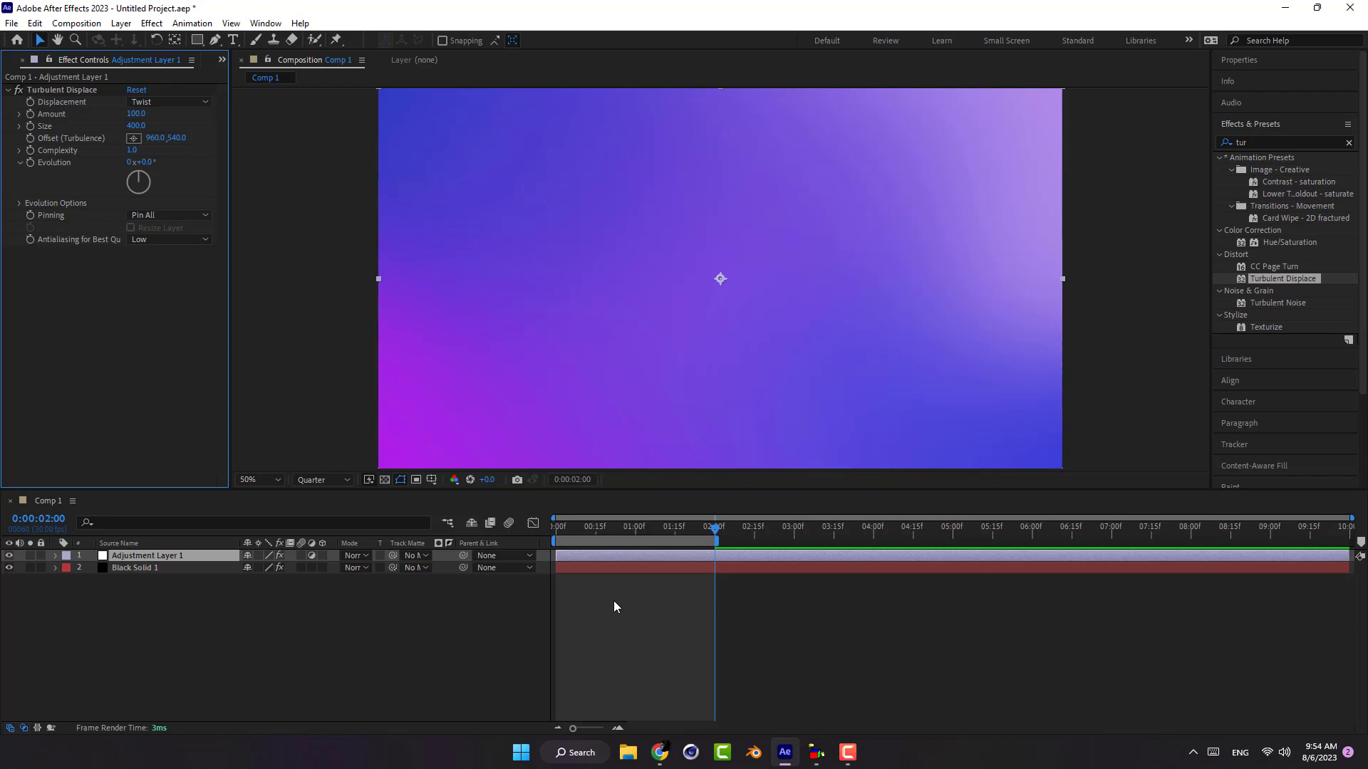
{"action": "left_click_drag", "start_coordinate": [700, 525], "coordinate": [545, 558]}
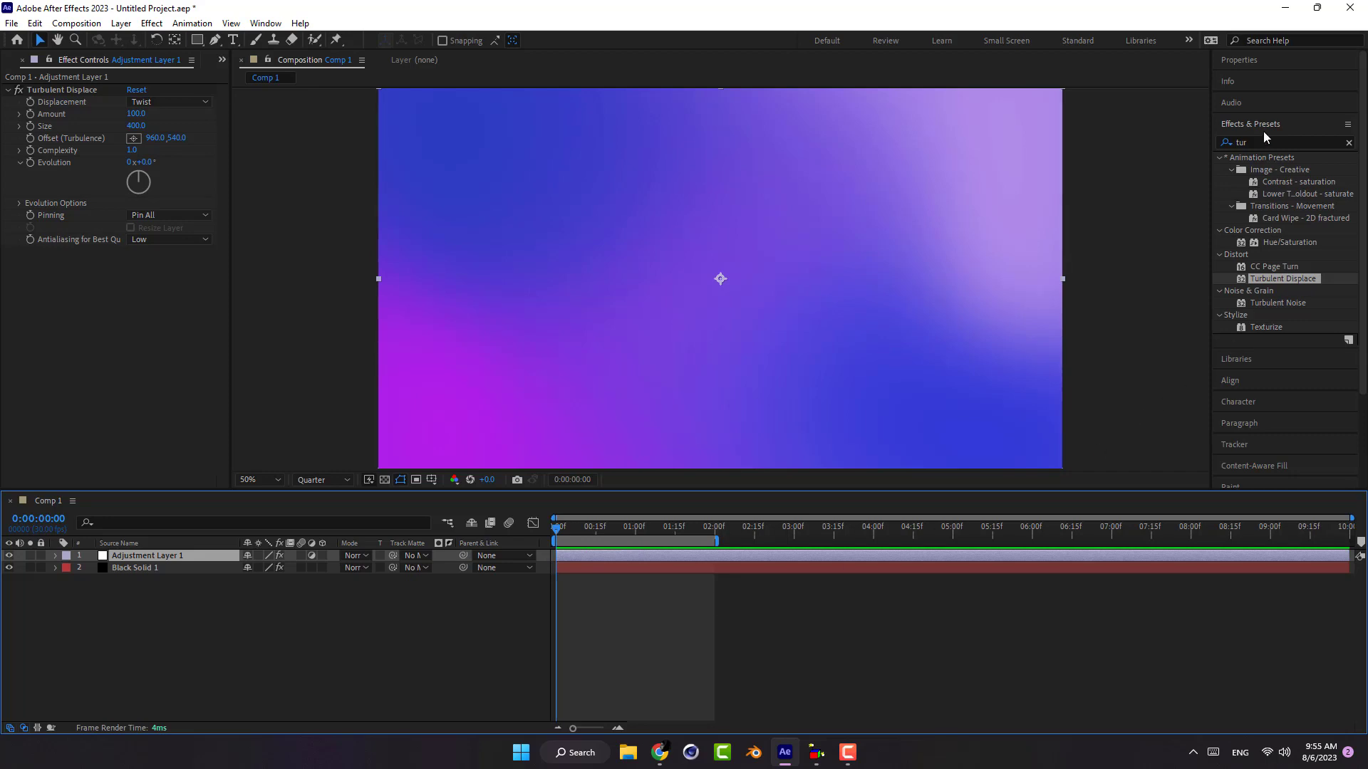
Search 'motio' and apply Motion Tile to the adjustment layer
{"action": "left_click", "coordinate": [1247, 142]}
{"action": "type", "text": "motio"}
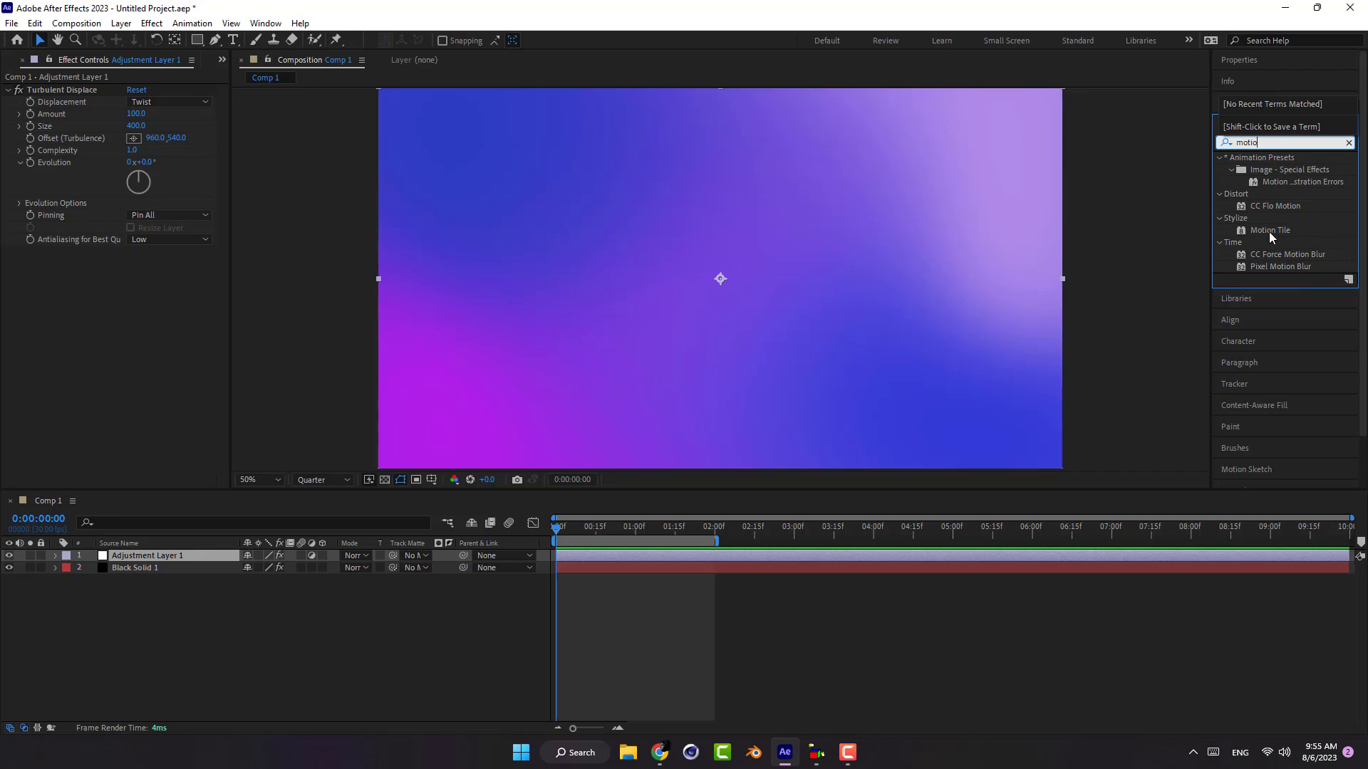
{"action": "left_click_drag", "start_coordinate": [1271, 230], "coordinate": [93, 87]}
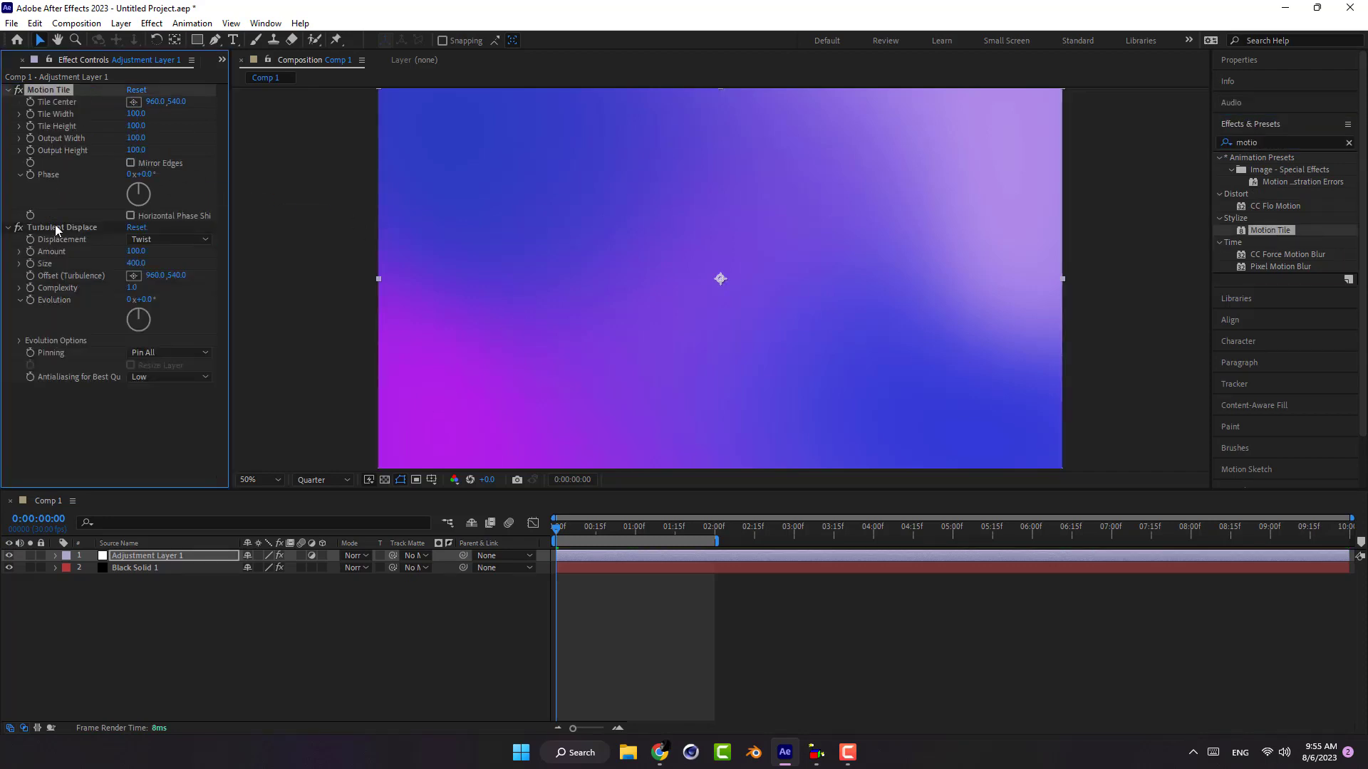
Set Motion Tile output width and height to 350, enable Mirror Edges, and preview
{"action": "left_click", "coordinate": [142, 138]}
{"action": "type", "text": "350"}
{"action": "left_click", "coordinate": [132, 151]}
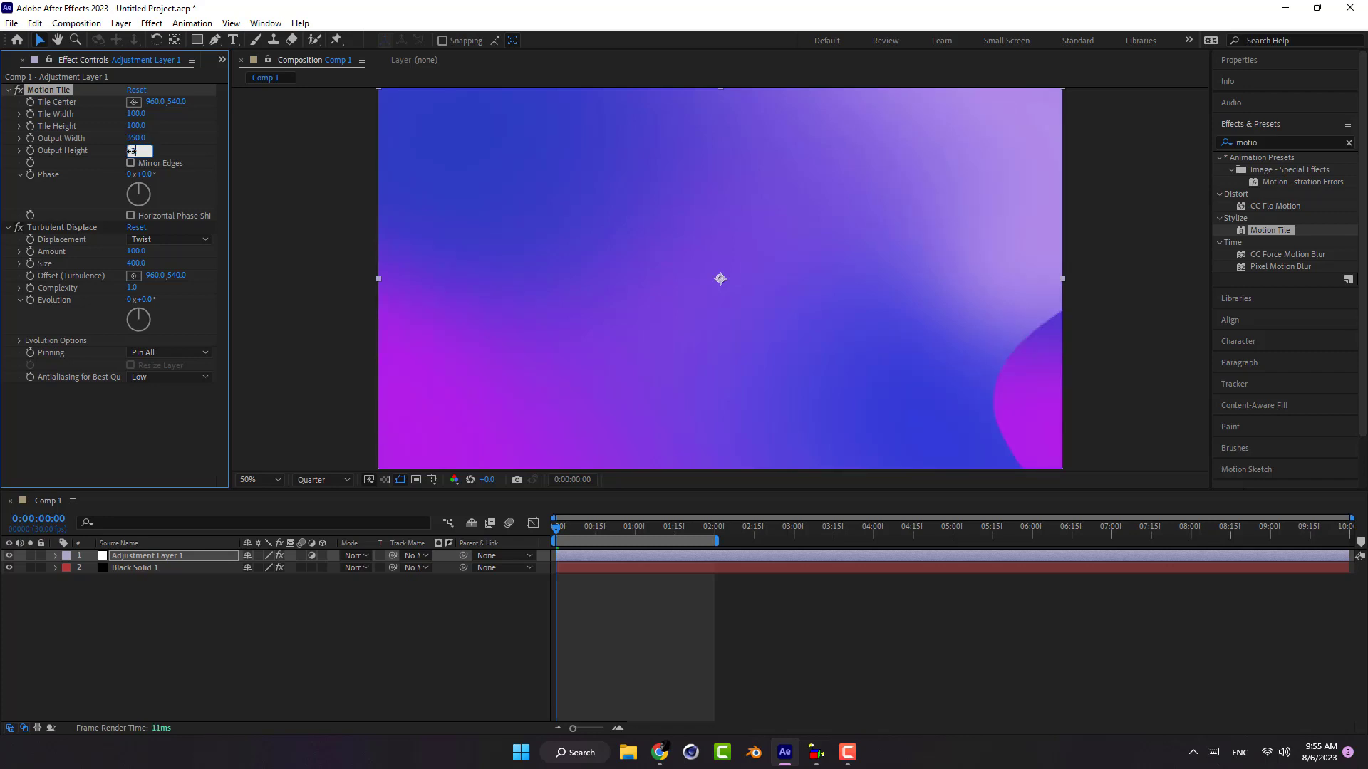
{"action": "type", "text": "350"}
{"action": "left_click", "coordinate": [140, 457]}
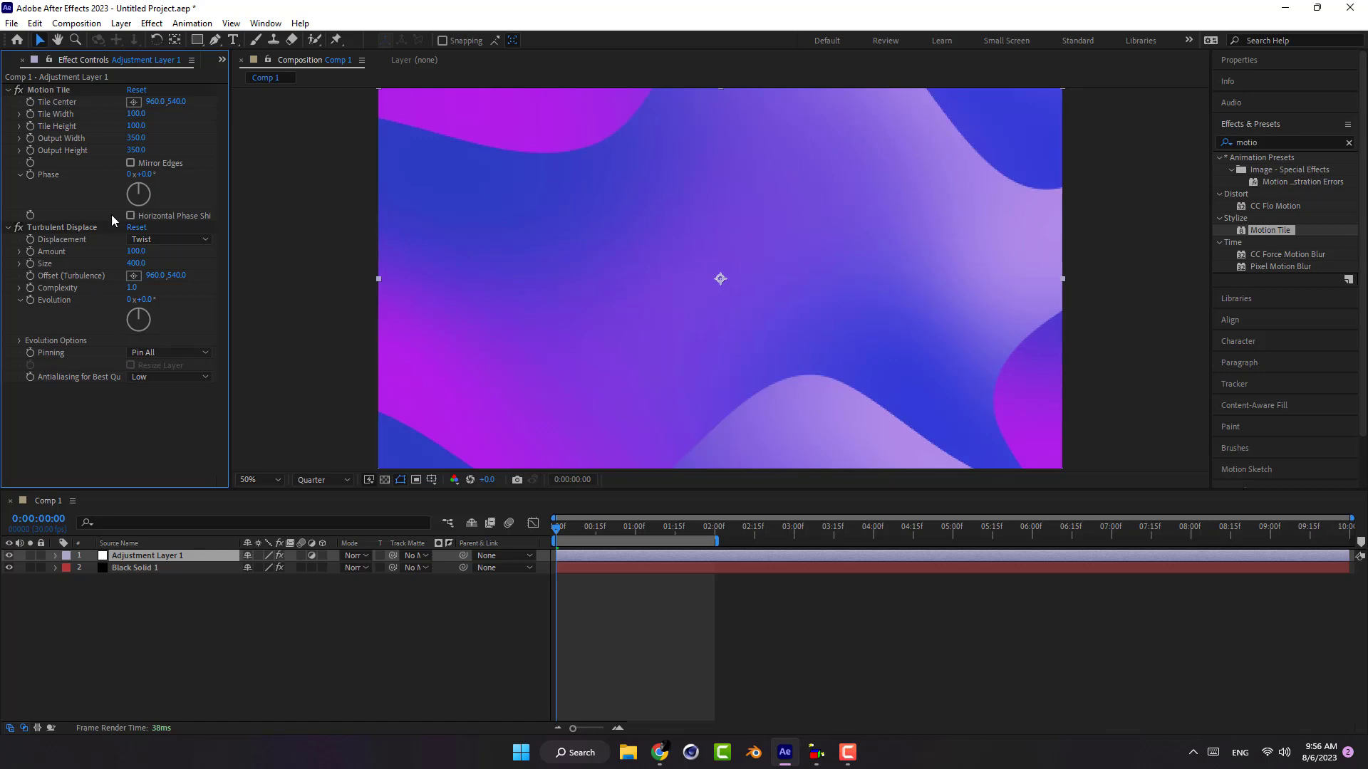
{"action": "left_click", "coordinate": [132, 163]}
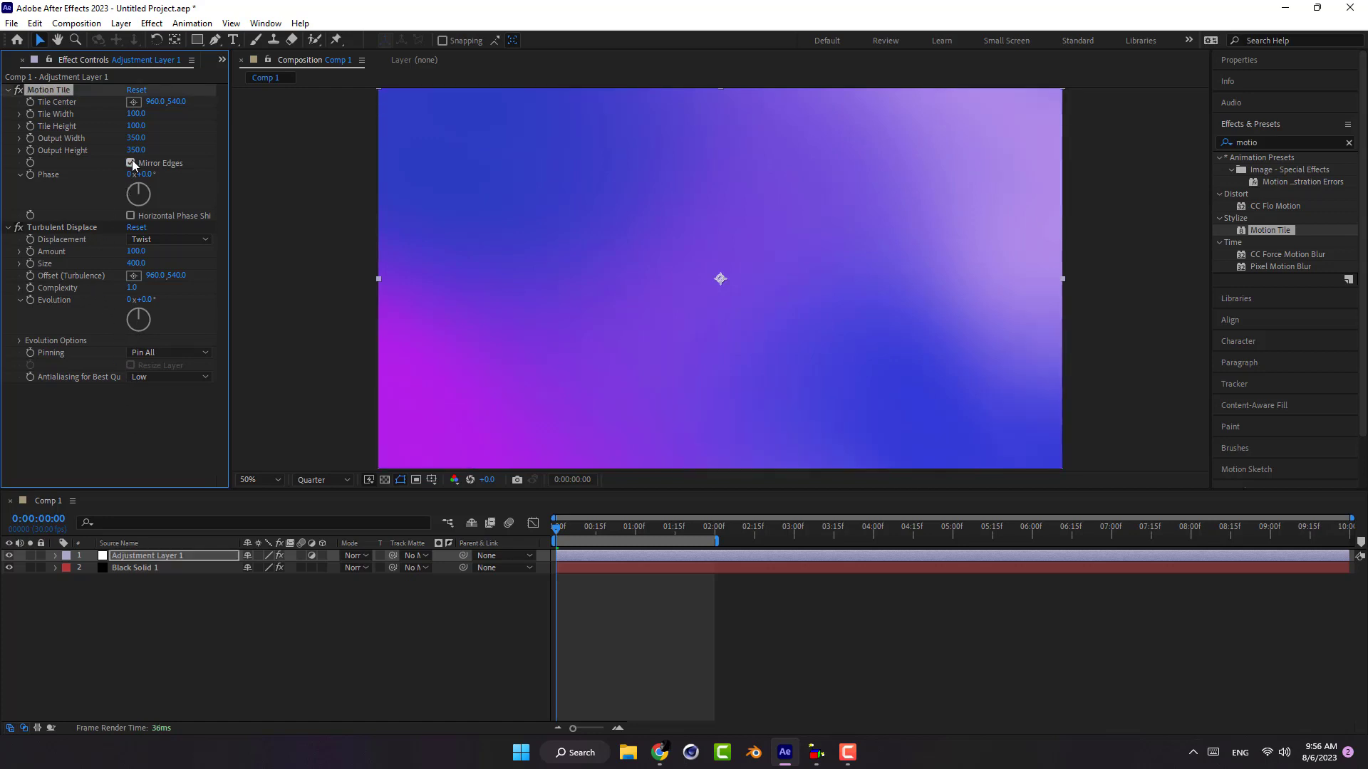
{"action": "key", "text": "space"}
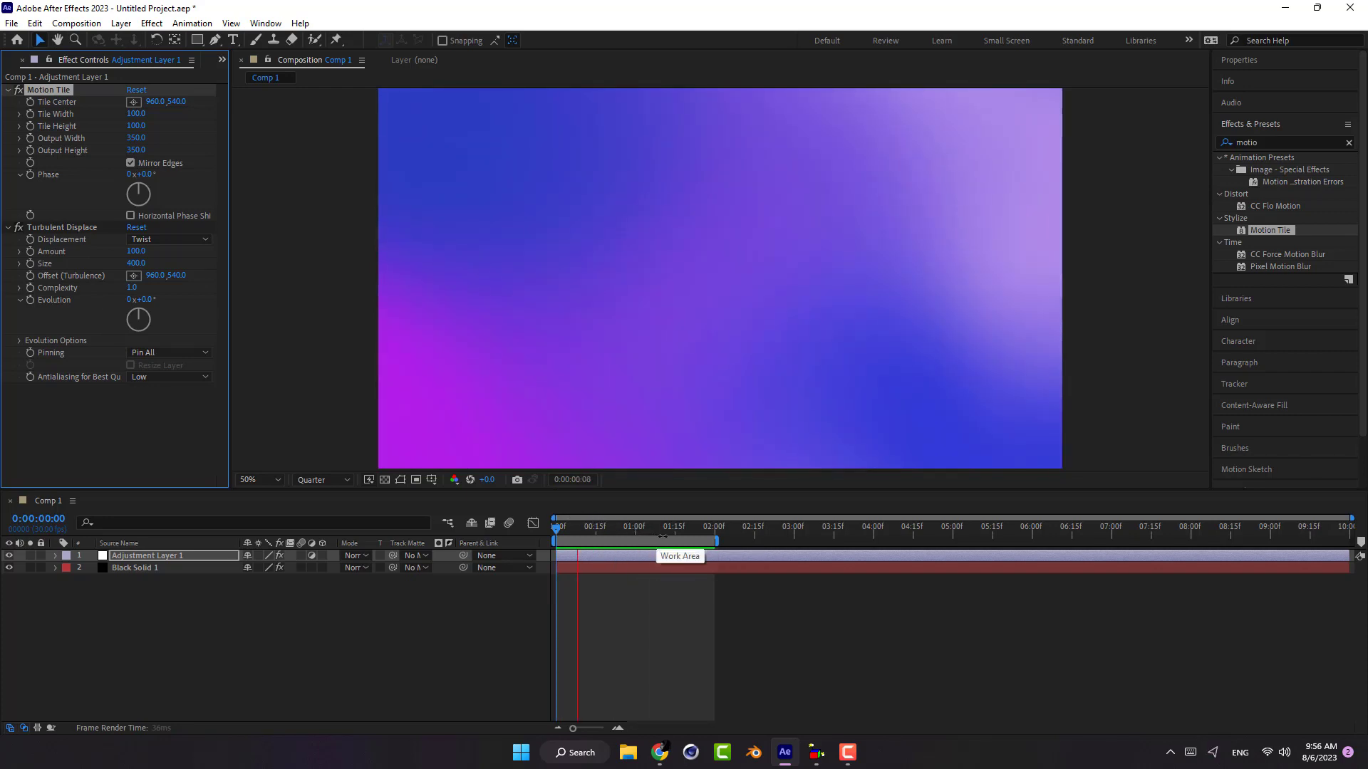
Stop the preview, scrub the timeline, and undo a trial Evolution rotation
{"action": "key", "text": "space"}
{"action": "mouse_move", "coordinate": [557, 531]}
{"action": "left_mouse_down"}
{"action": "mouse_move", "coordinate": [560, 551]}
{"action": "mouse_move", "coordinate": [628, 555]}
{"action": "left_mouse_up"}
{"action": "mouse_move", "coordinate": [138, 329]}
{"action": "left_mouse_down"}
{"action": "mouse_move", "coordinate": [183, 326]}
{"action": "mouse_move", "coordinate": [140, 322]}
{"action": "left_mouse_up"}
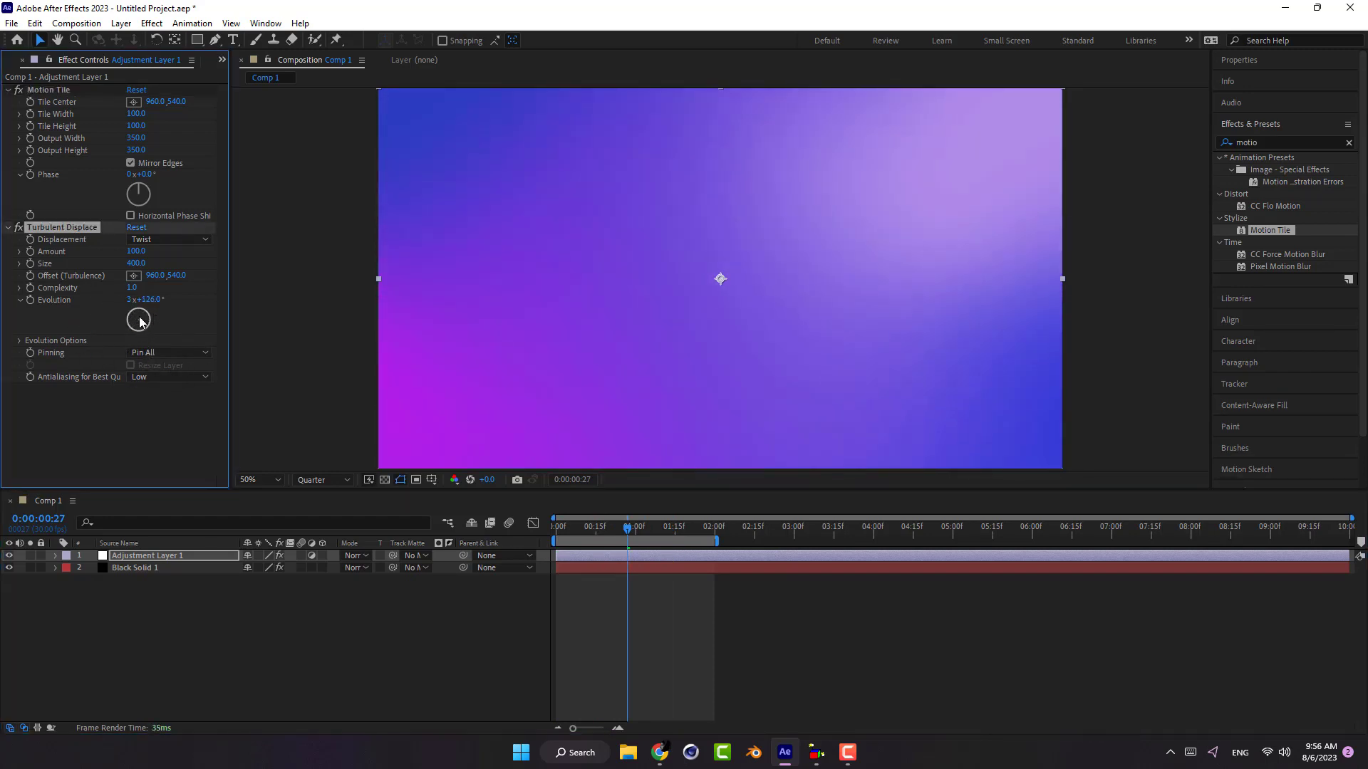
{"action": "key", "text": "ctrl+z"}
Rotate Evolution to about 201° at the start, then undo back to 0x+0.0°
{"action": "left_click", "coordinate": [142, 400]}
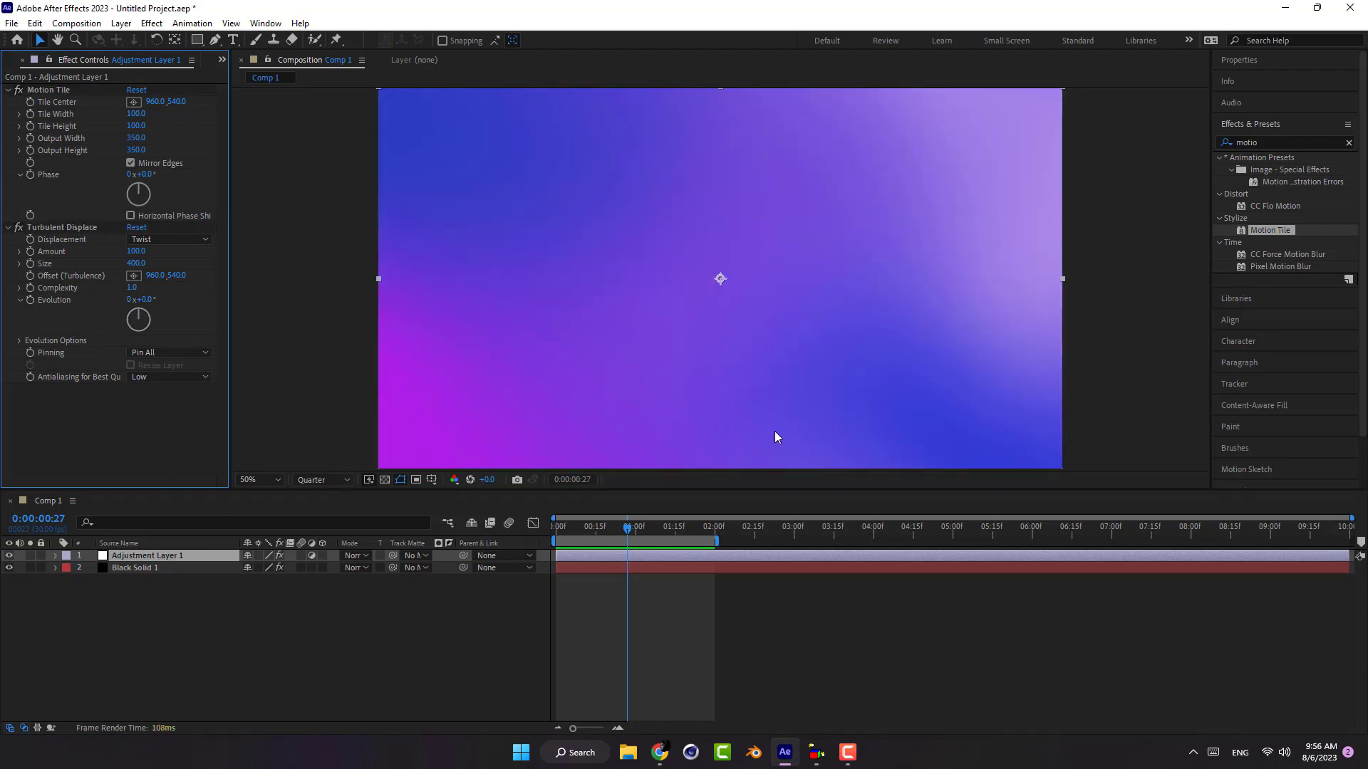
{"action": "key", "text": "space"}
{"action": "left_click", "coordinate": [515, 510]}
{"action": "left_click", "coordinate": [70, 422]}
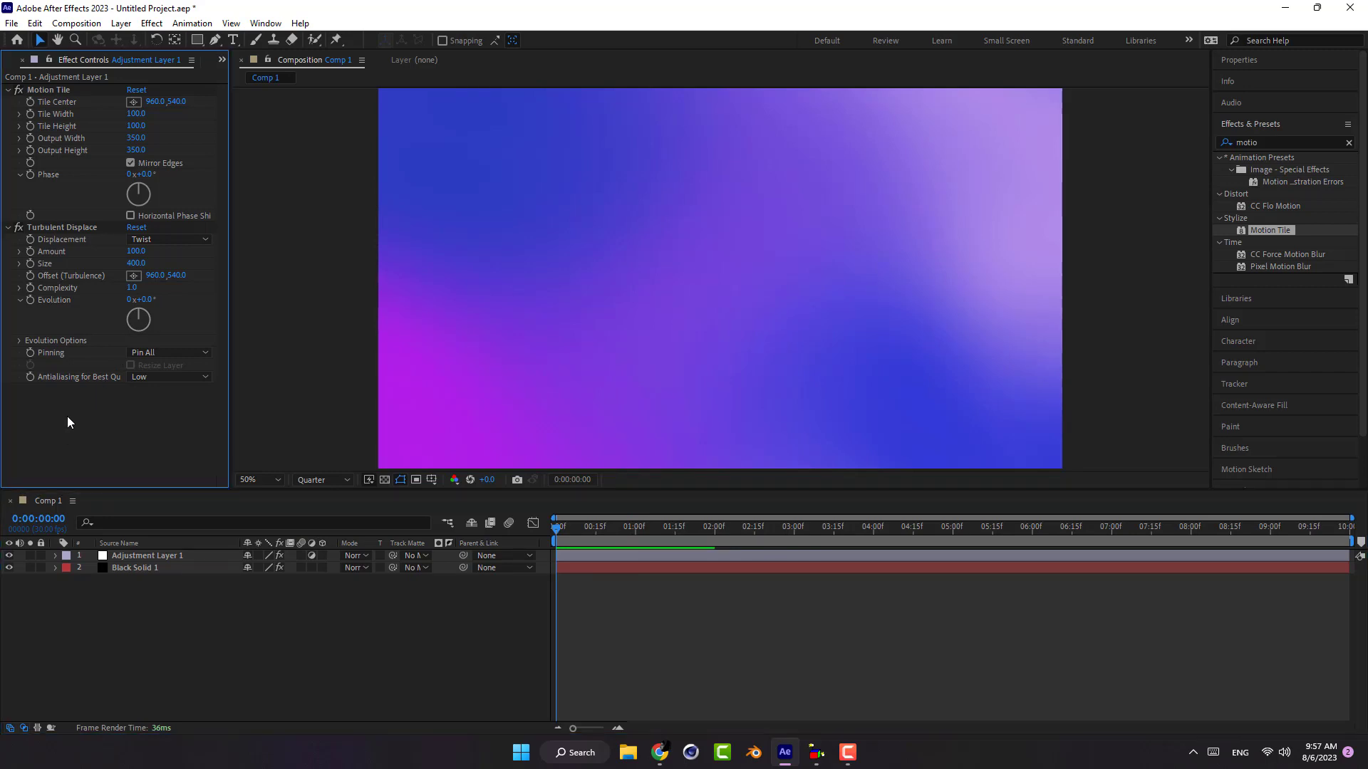
{"action": "left_click_drag", "start_coordinate": [146, 313], "coordinate": [139, 328]}
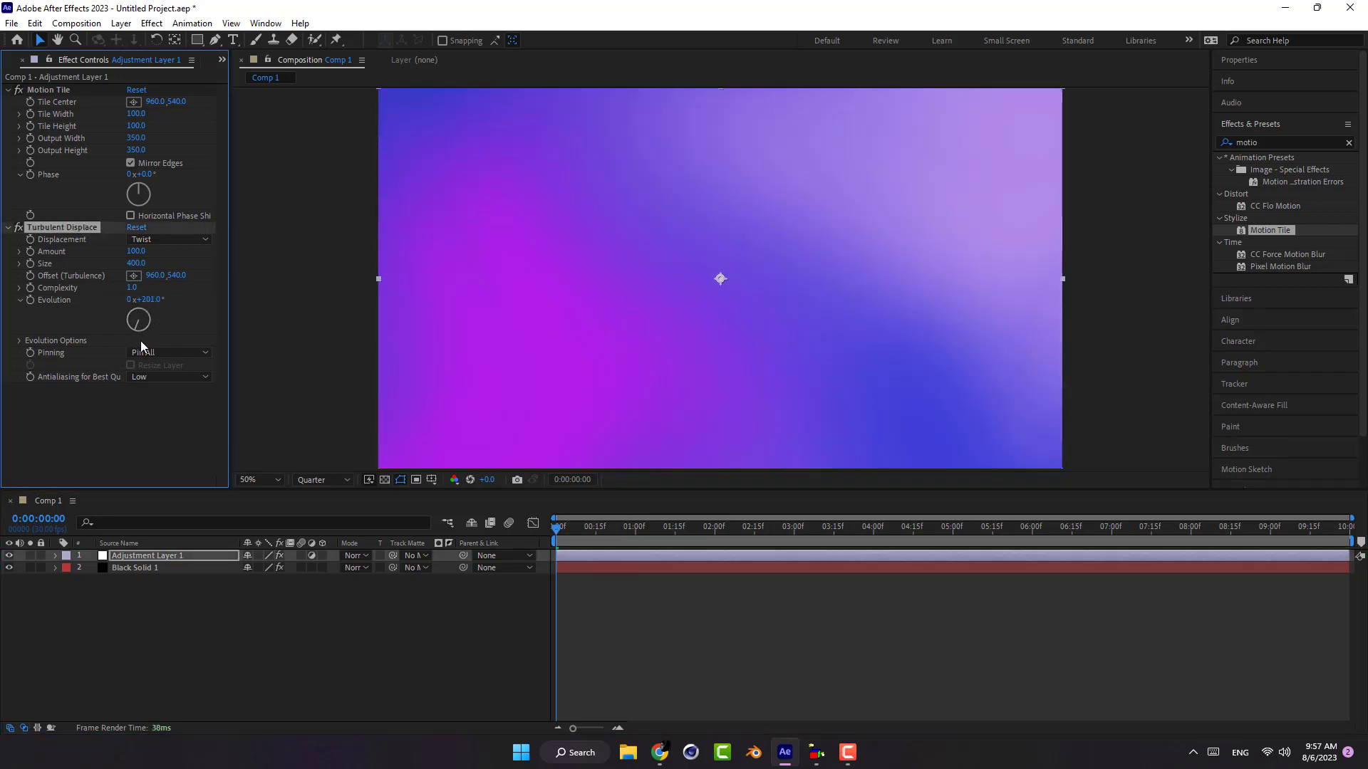
{"action": "key", "text": "ctrl+z"}
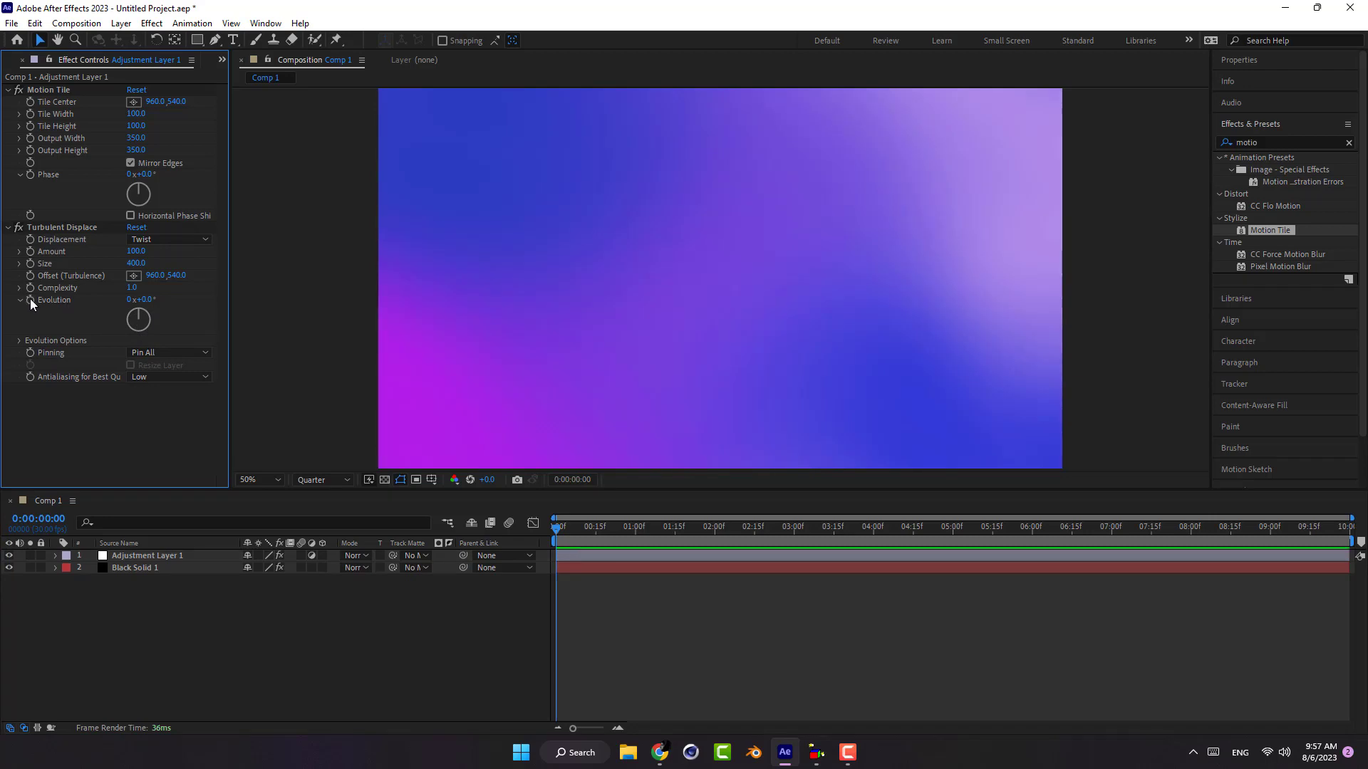
Drive Evolution with a time*600 expression and preview the animation
{"action": "left_click", "coordinate": [32, 299], "text": "alt"}
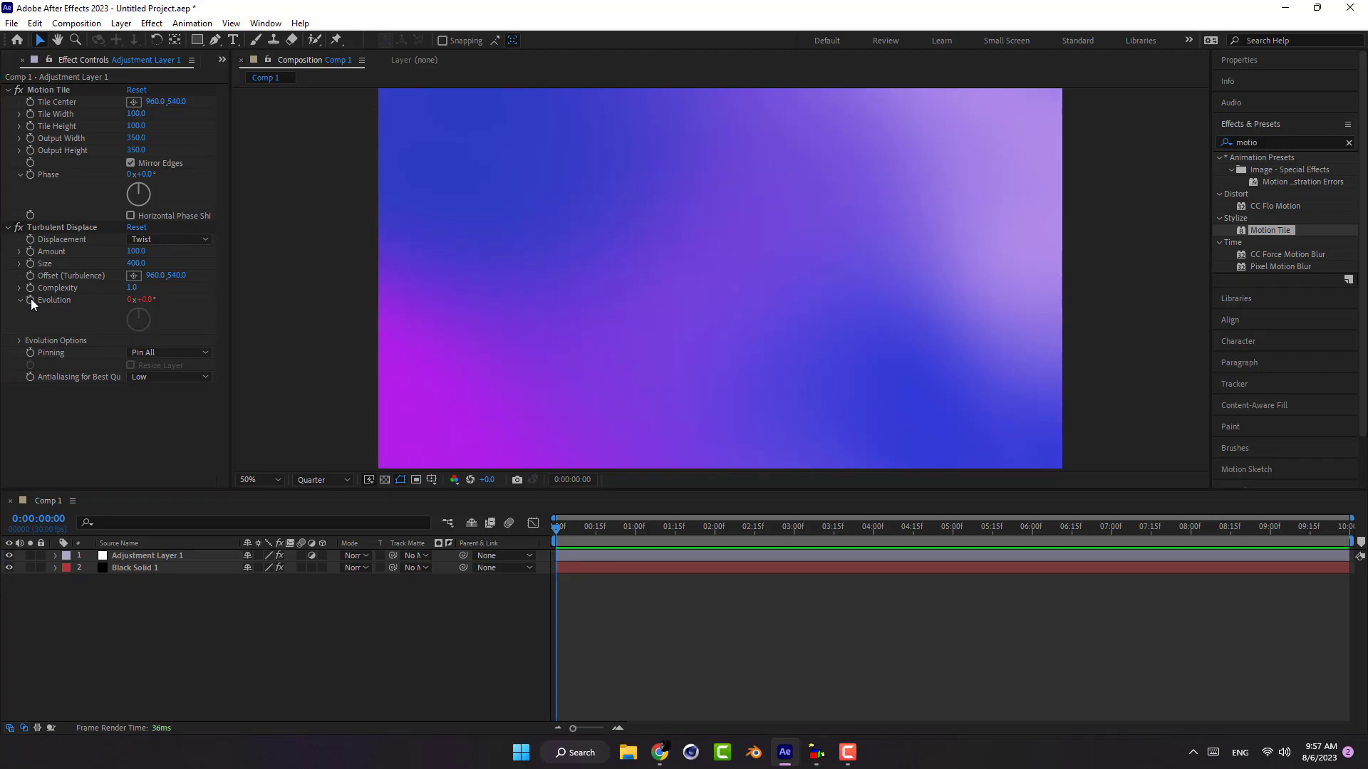
{"action": "type", "text": "time"}
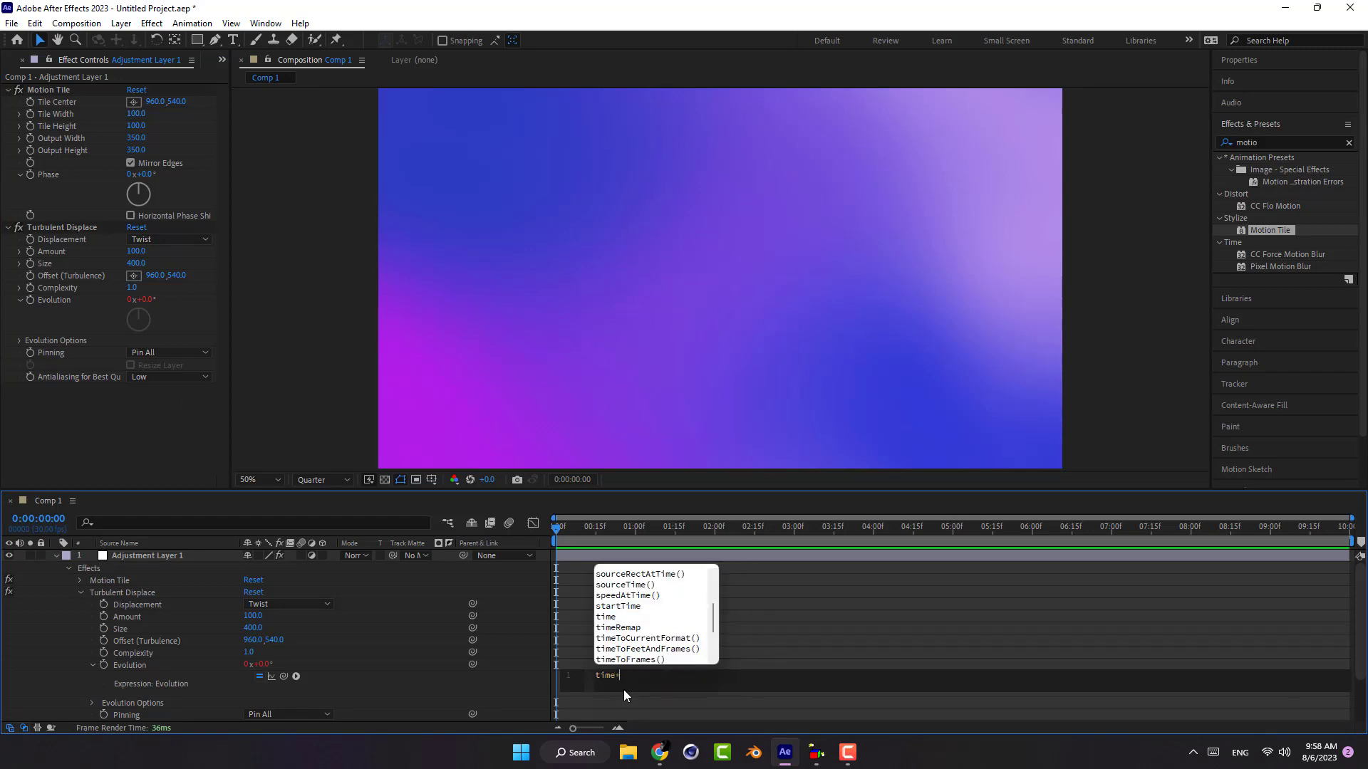
{"action": "type", "text": "*"}
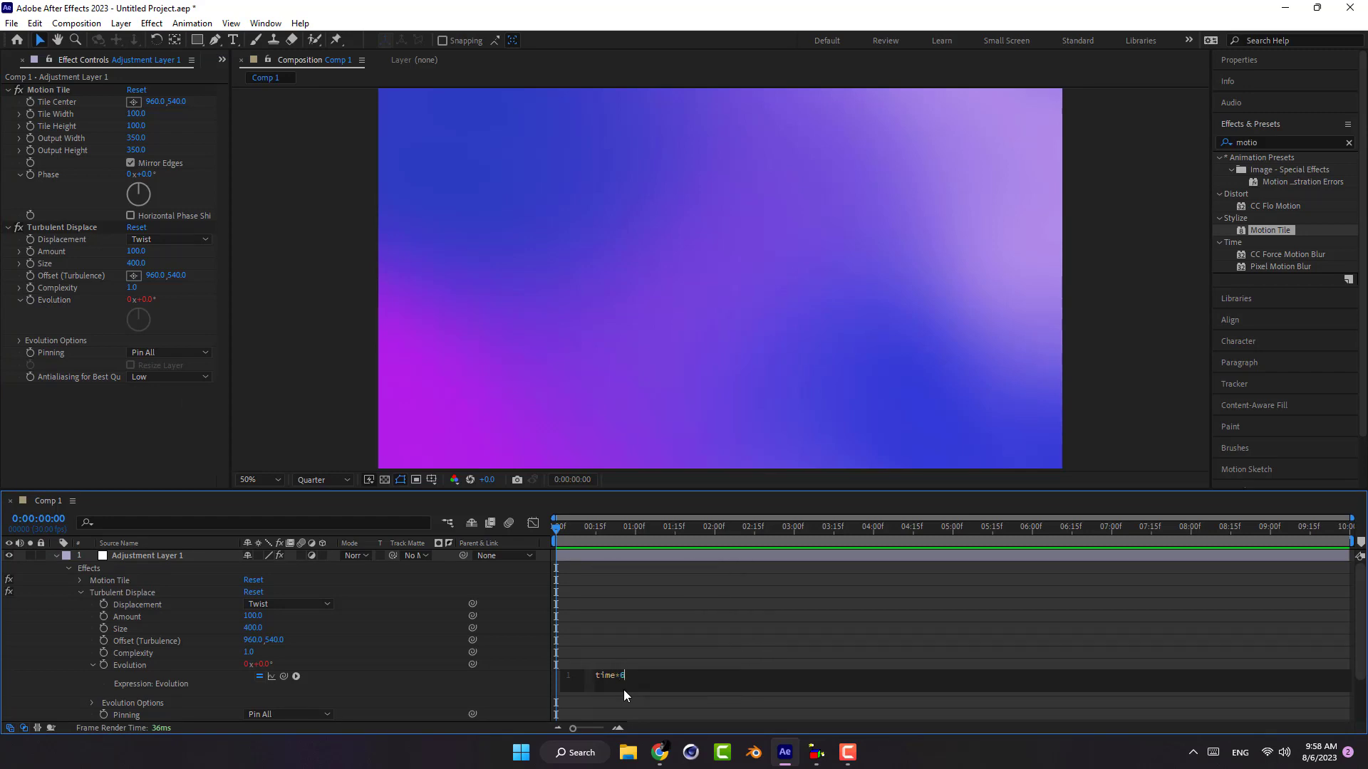
{"action": "left_click", "coordinate": [735, 621]}
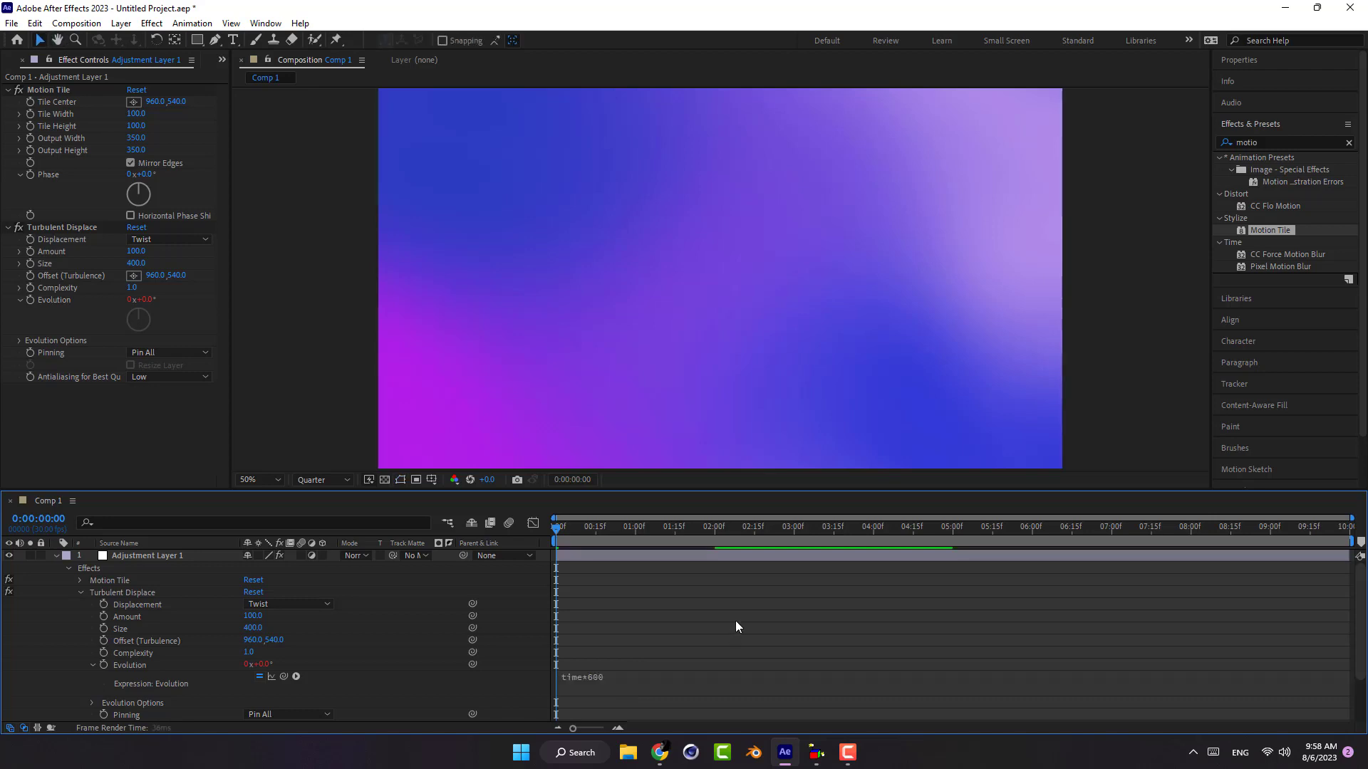
{"action": "key", "text": "space"}
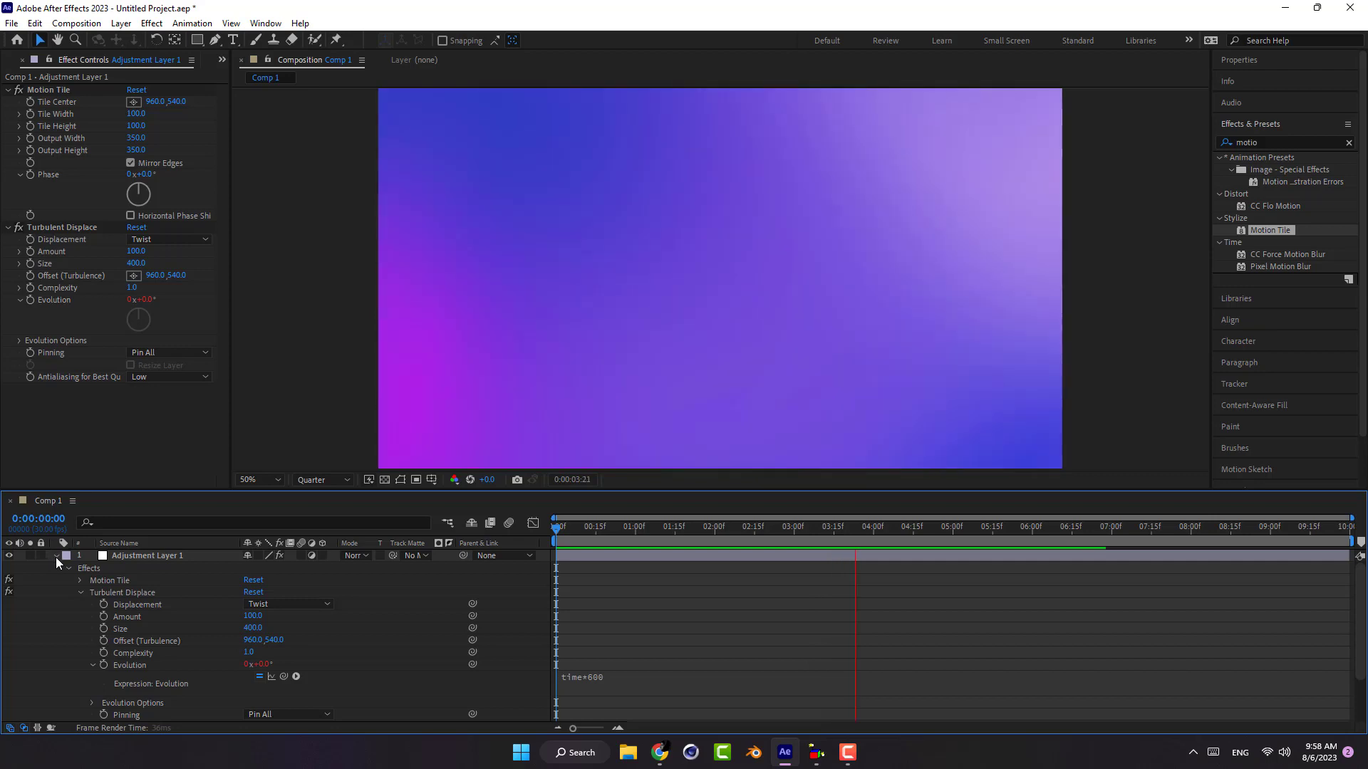
{"action": "left_click", "coordinate": [56, 556]}
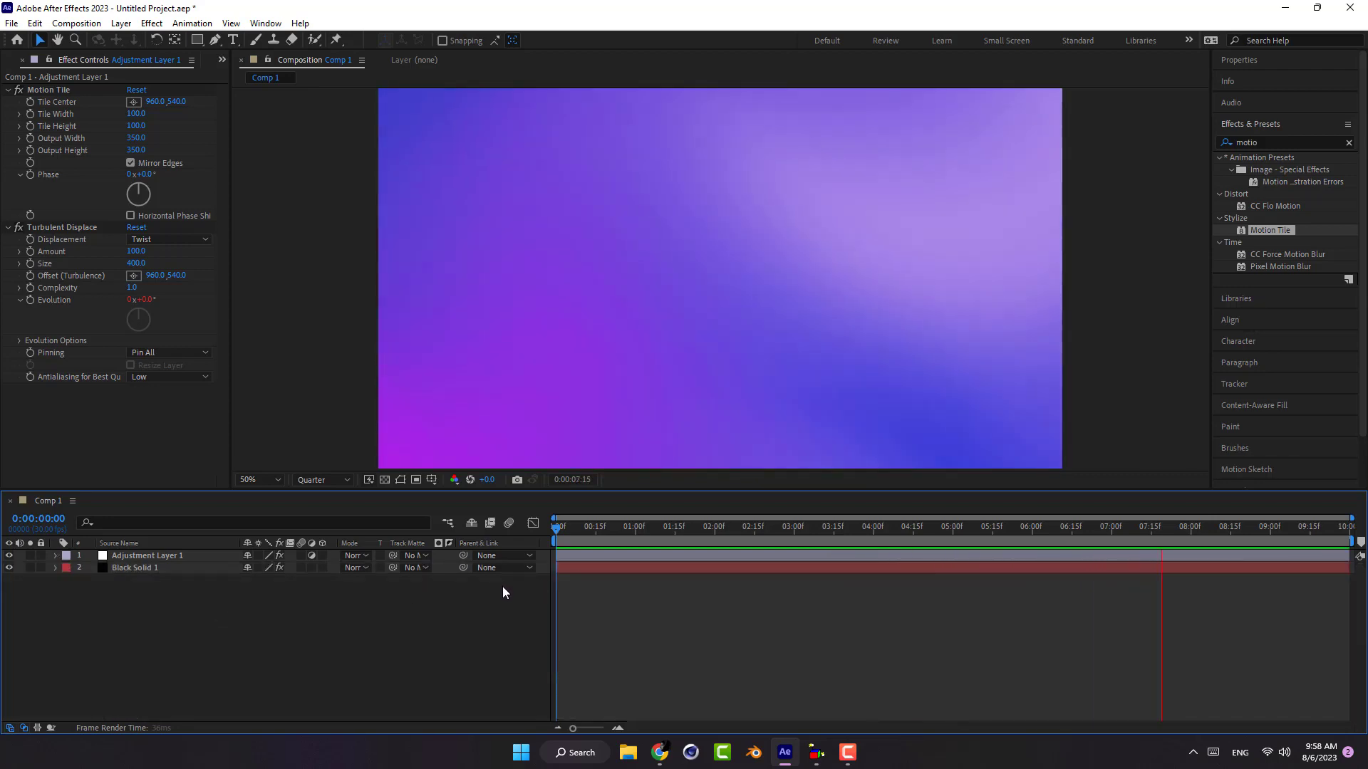
{"action": "key", "text": "space"}
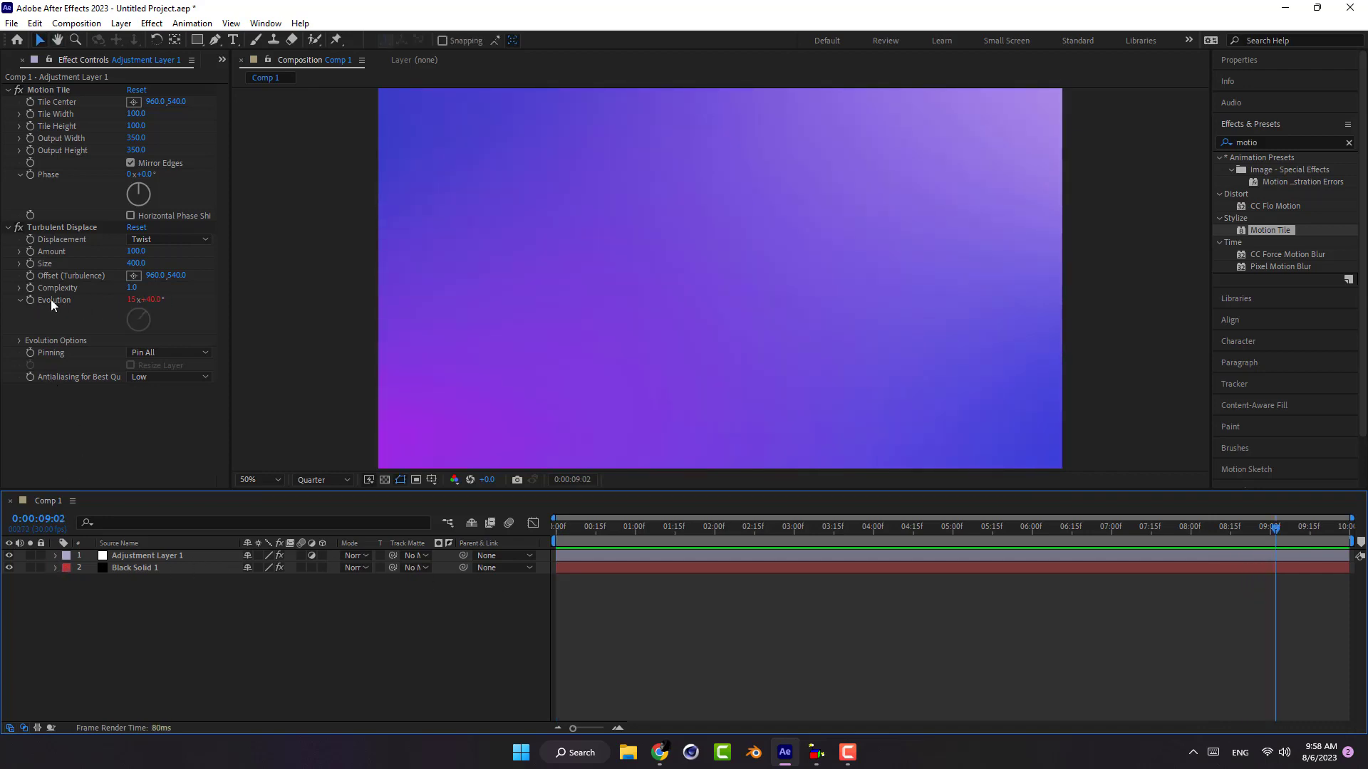
Replace the Evolution expression with time*350 and preview it
{"action": "left_click", "coordinate": [31, 299], "text": "alt"}
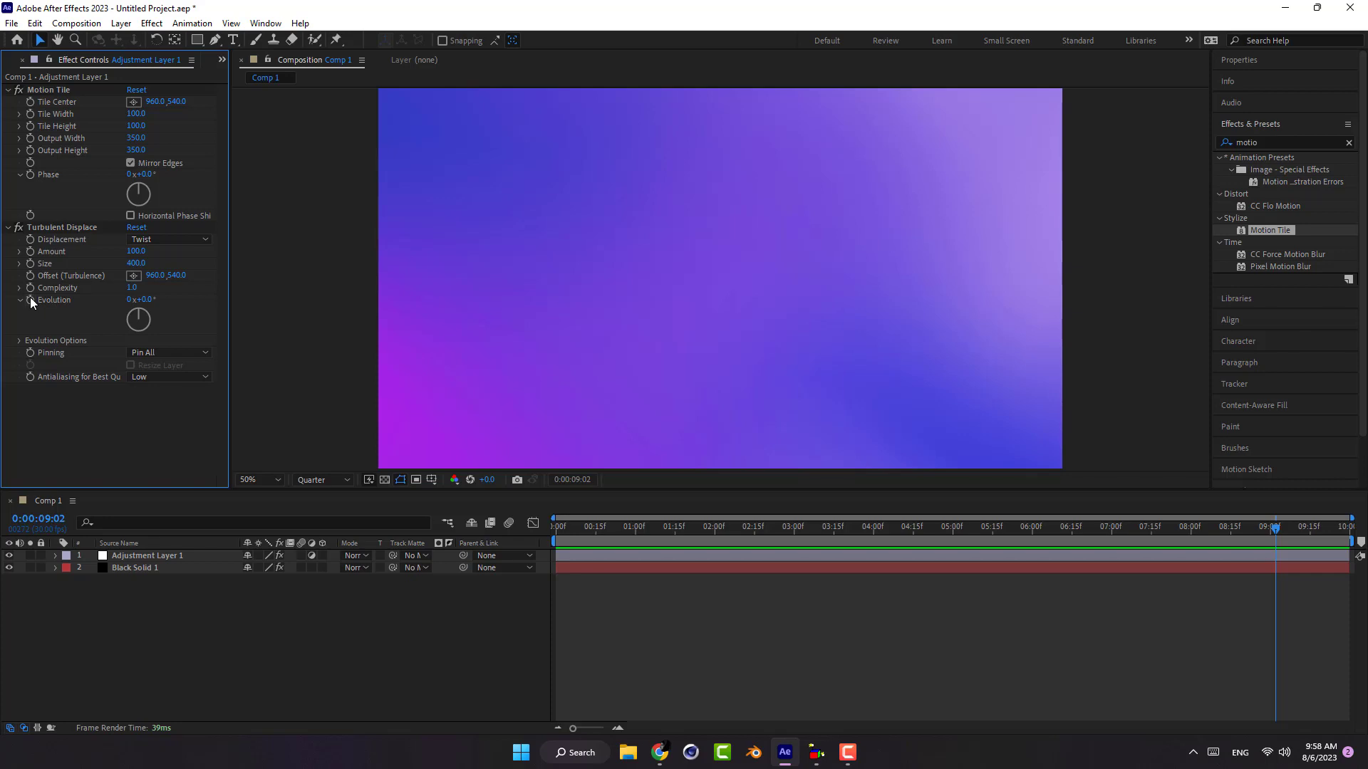
{"action": "type", "text": "time"}
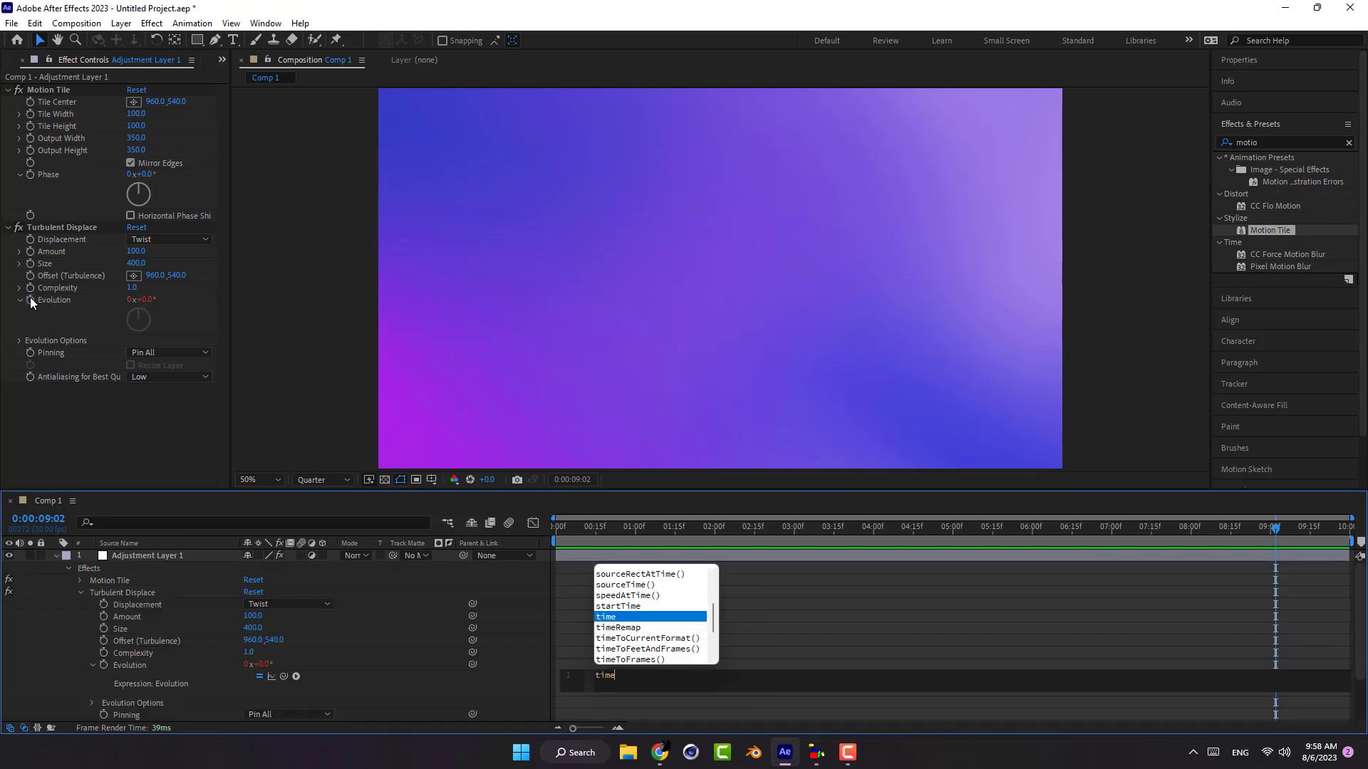
{"action": "type", "text": "*"}
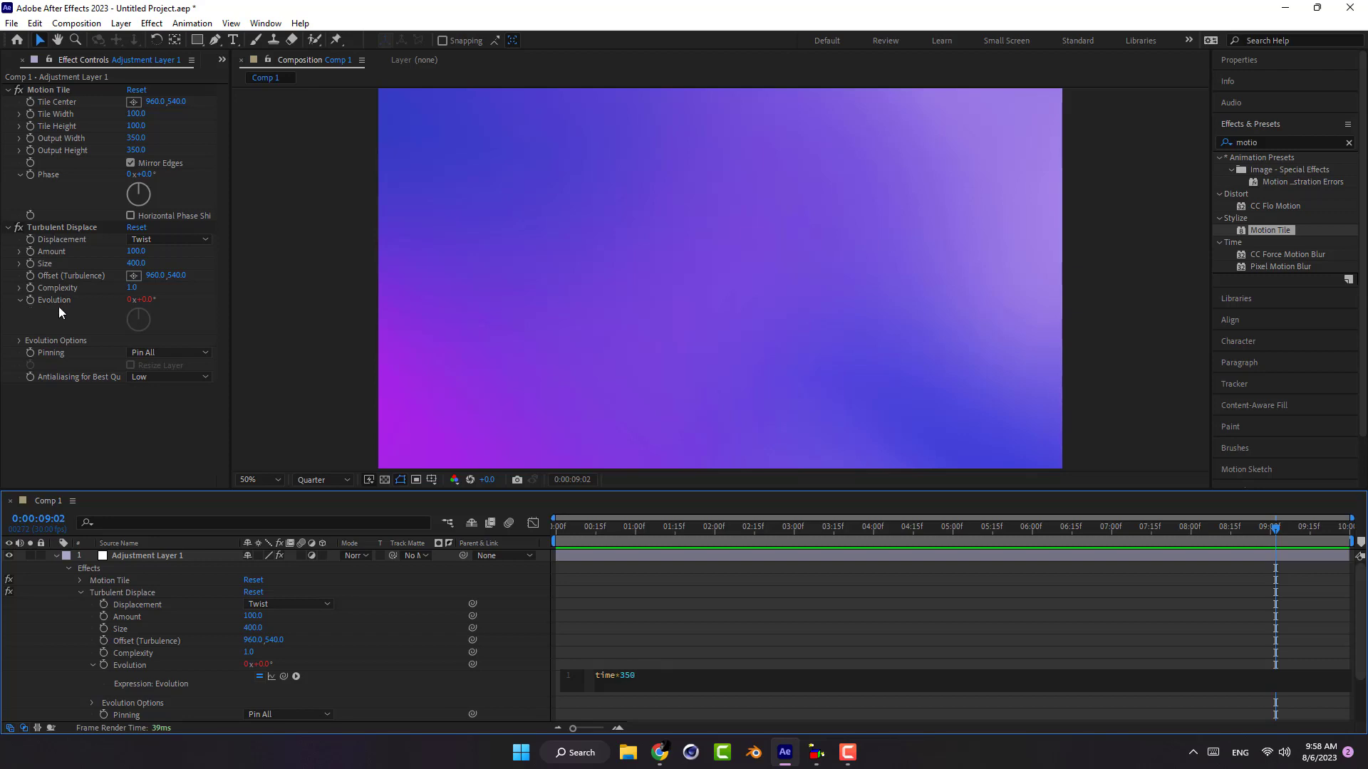
{"action": "left_click", "coordinate": [597, 613]}
{"action": "key", "text": "space"}
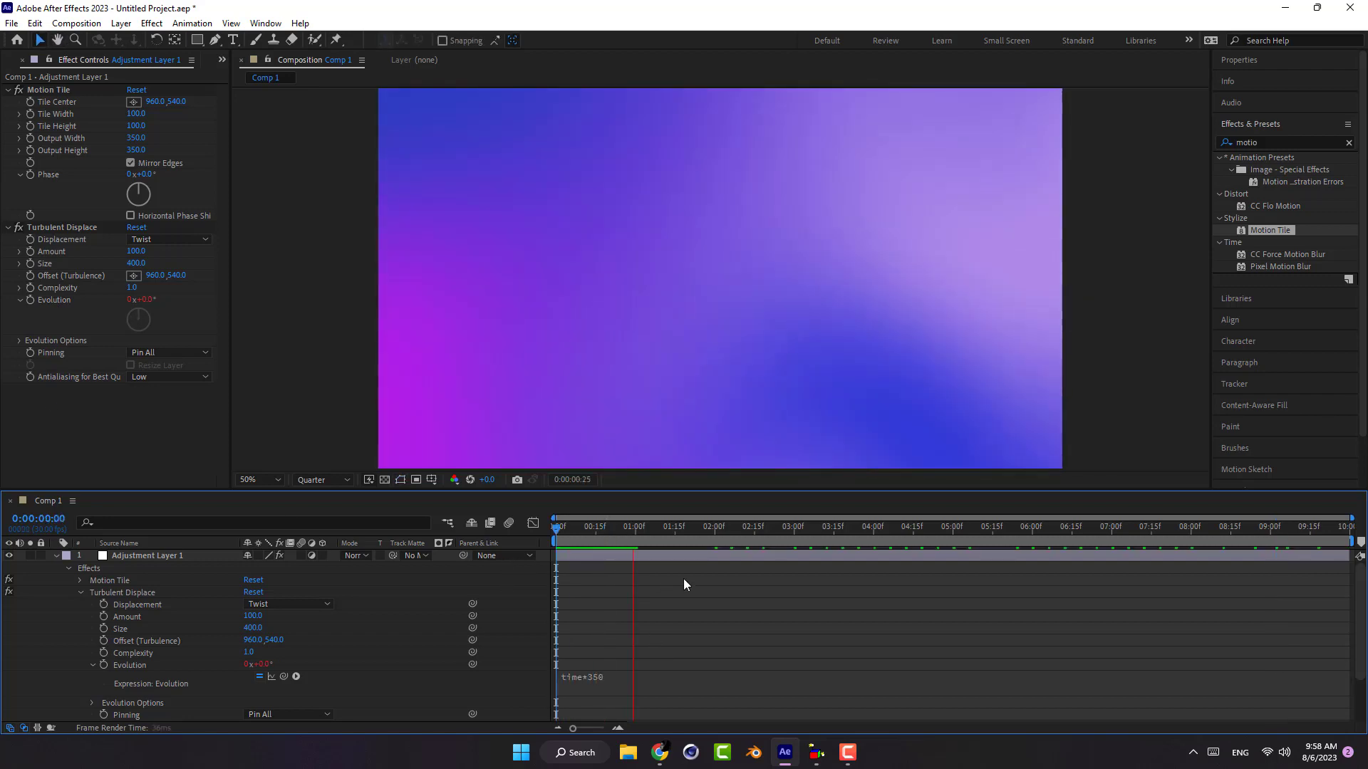
Select Black Solid 1 and move the current time to 0:00:00:15
{"action": "left_click", "coordinate": [200, 563]}
{"action": "scroll", "coordinate": [200, 697], "scroll_direction": "down", "scroll_amount": 3}
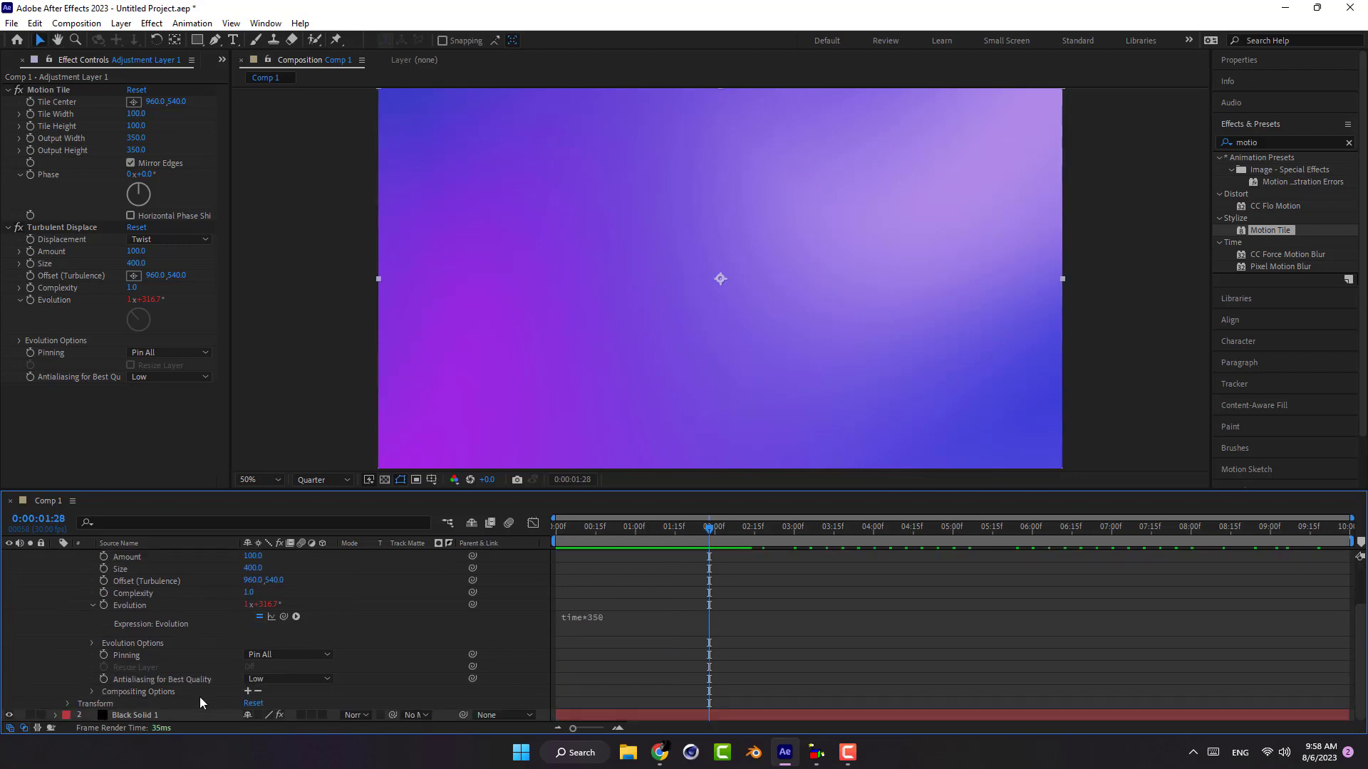
{"action": "left_click", "coordinate": [137, 714]}
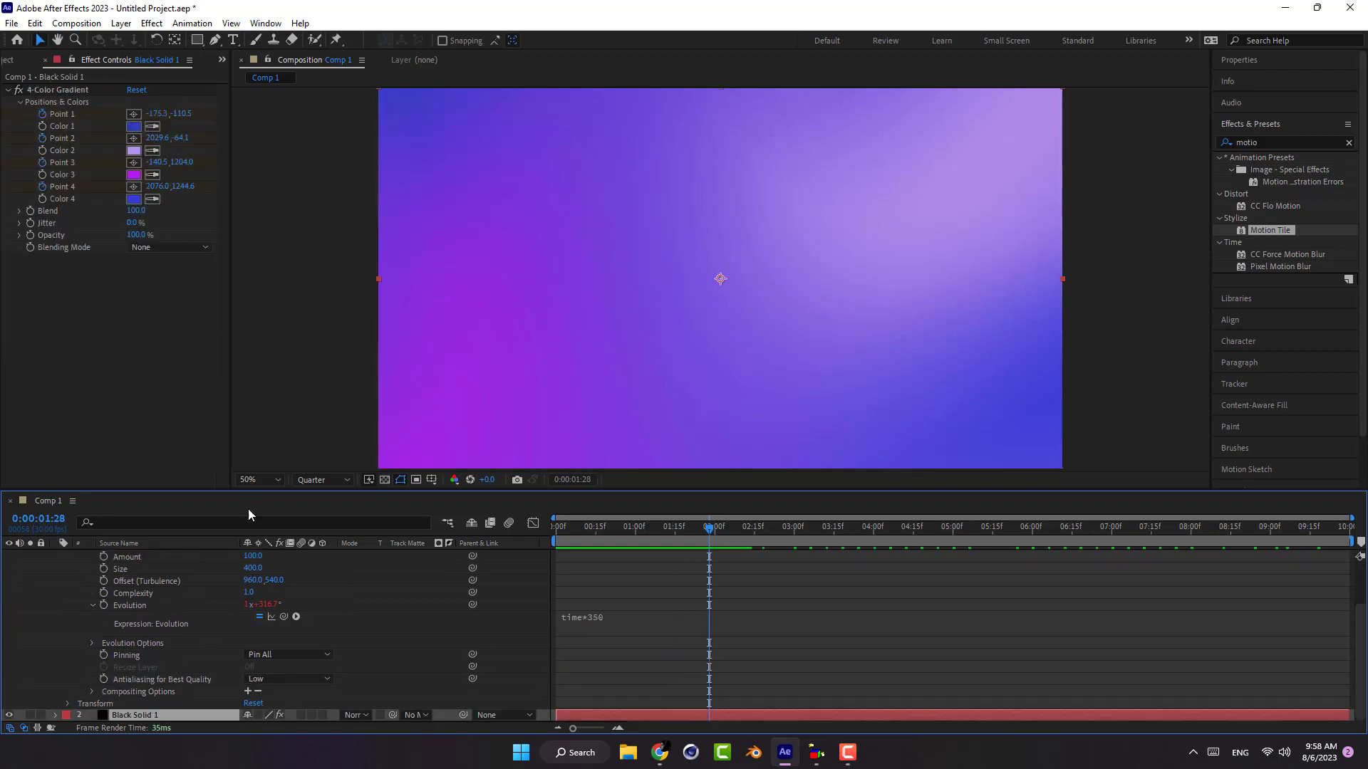
{"action": "left_click", "coordinate": [596, 527]}
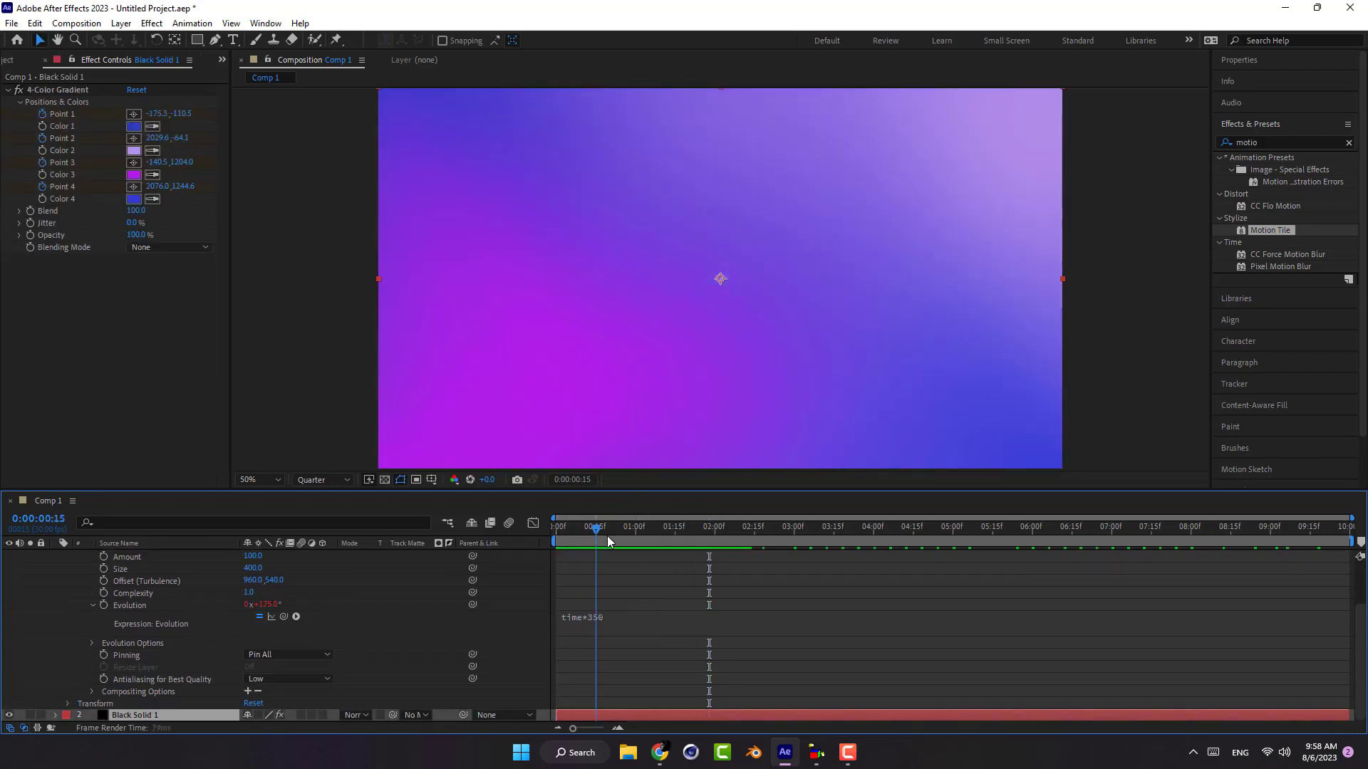
Try pure white for Color 2 and preview from the start
{"action": "left_click", "coordinate": [133, 151]}
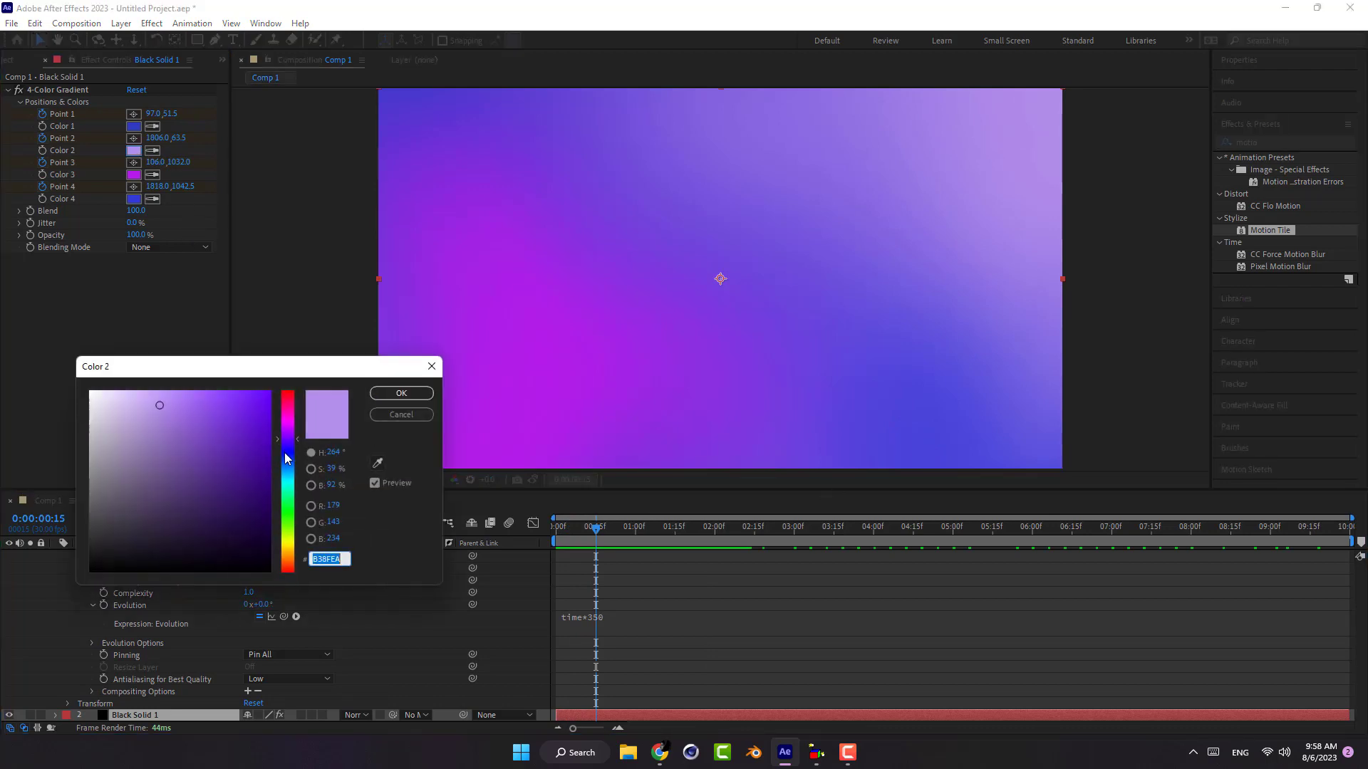
{"action": "left_click_drag", "start_coordinate": [285, 458], "coordinate": [291, 472]}
{"action": "left_click_drag", "start_coordinate": [222, 423], "coordinate": [72, 332]}
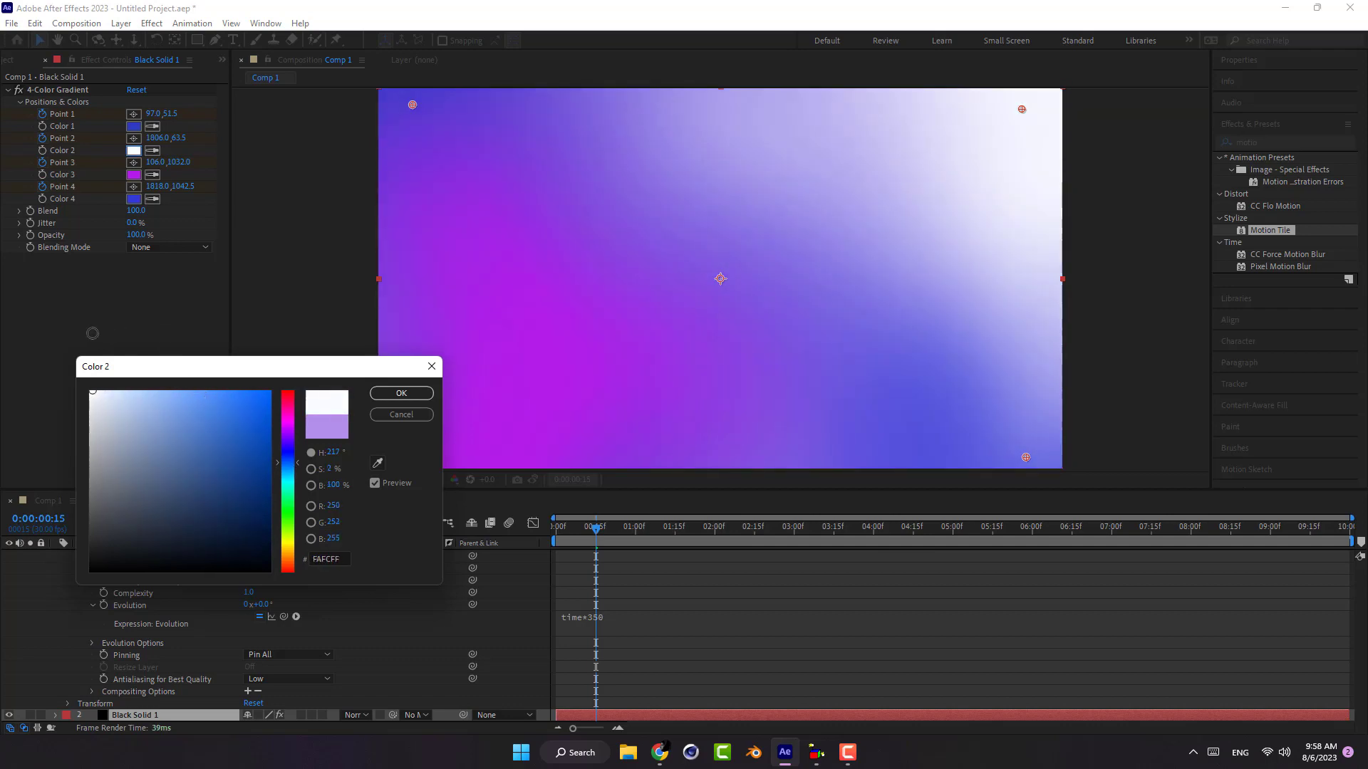
{"action": "left_click", "coordinate": [401, 392]}
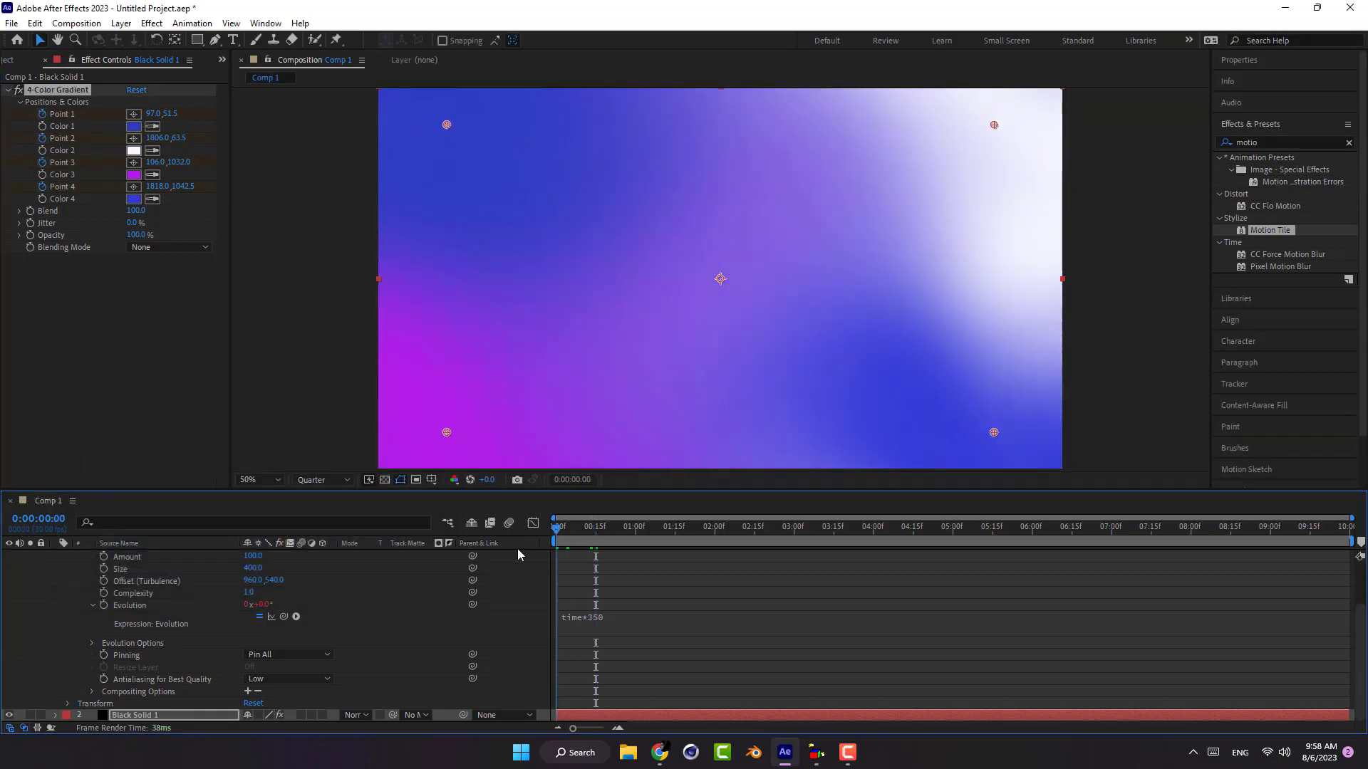
{"action": "key", "text": "Home"}
{"action": "key", "text": "space"}
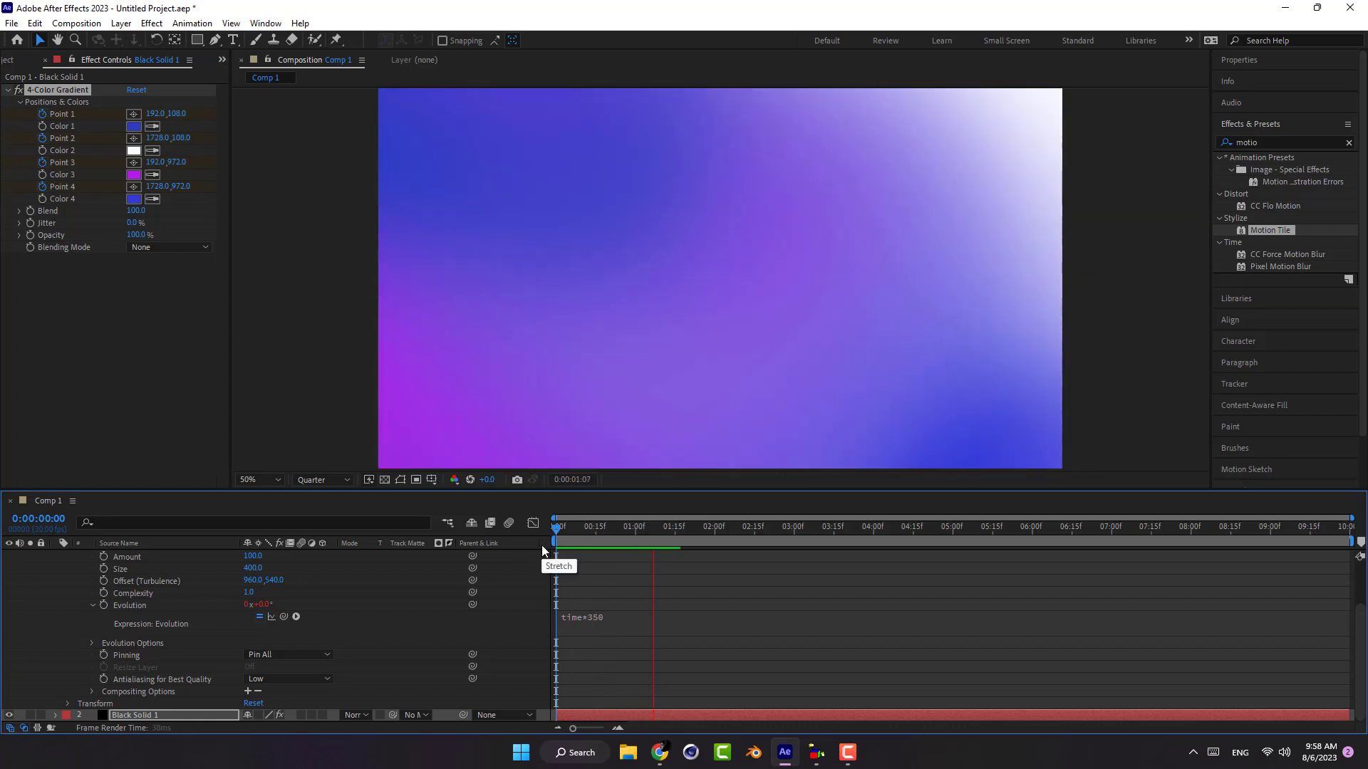
{"action": "key", "text": "space"}
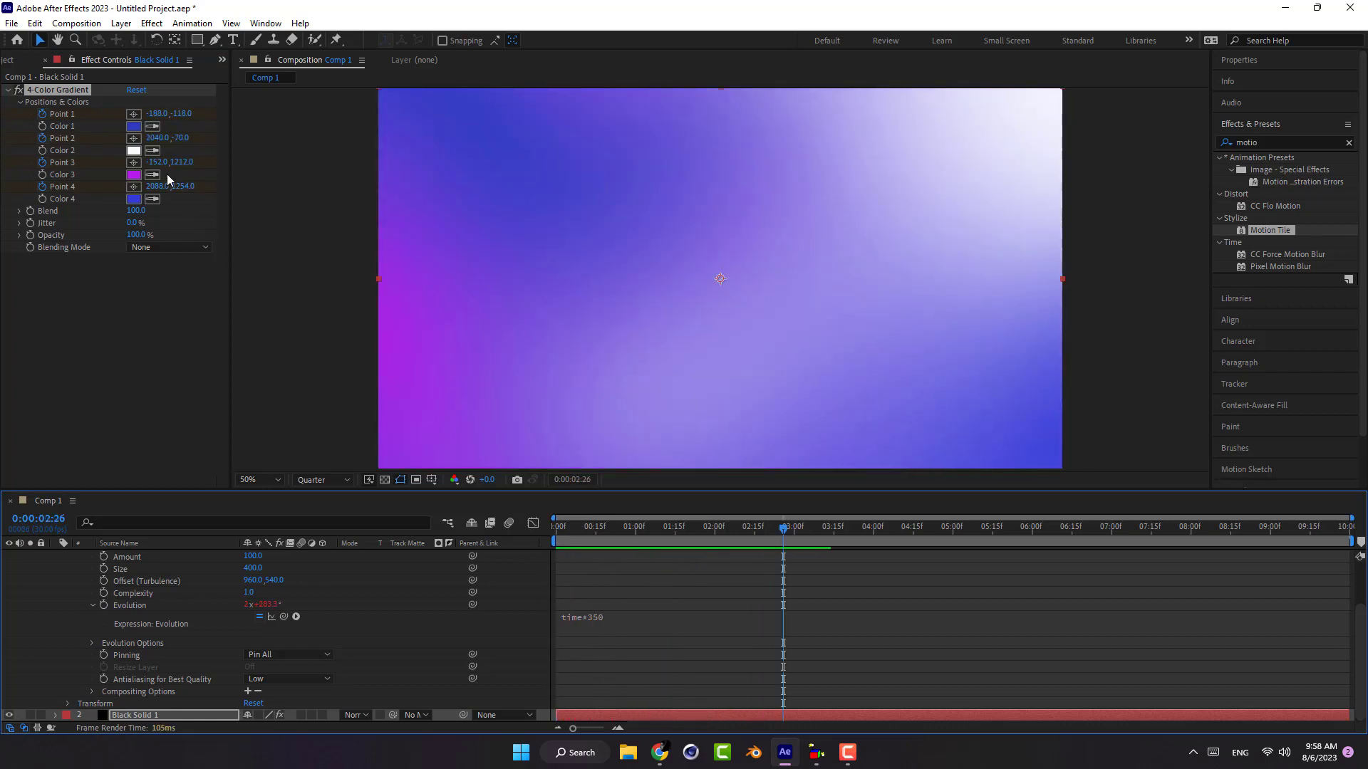
Change Color 2 to pale blue B2C7E8, preview, and collapse the adjustment layer's properties
{"action": "left_click", "coordinate": [133, 151]}
{"action": "left_click", "coordinate": [131, 407]}
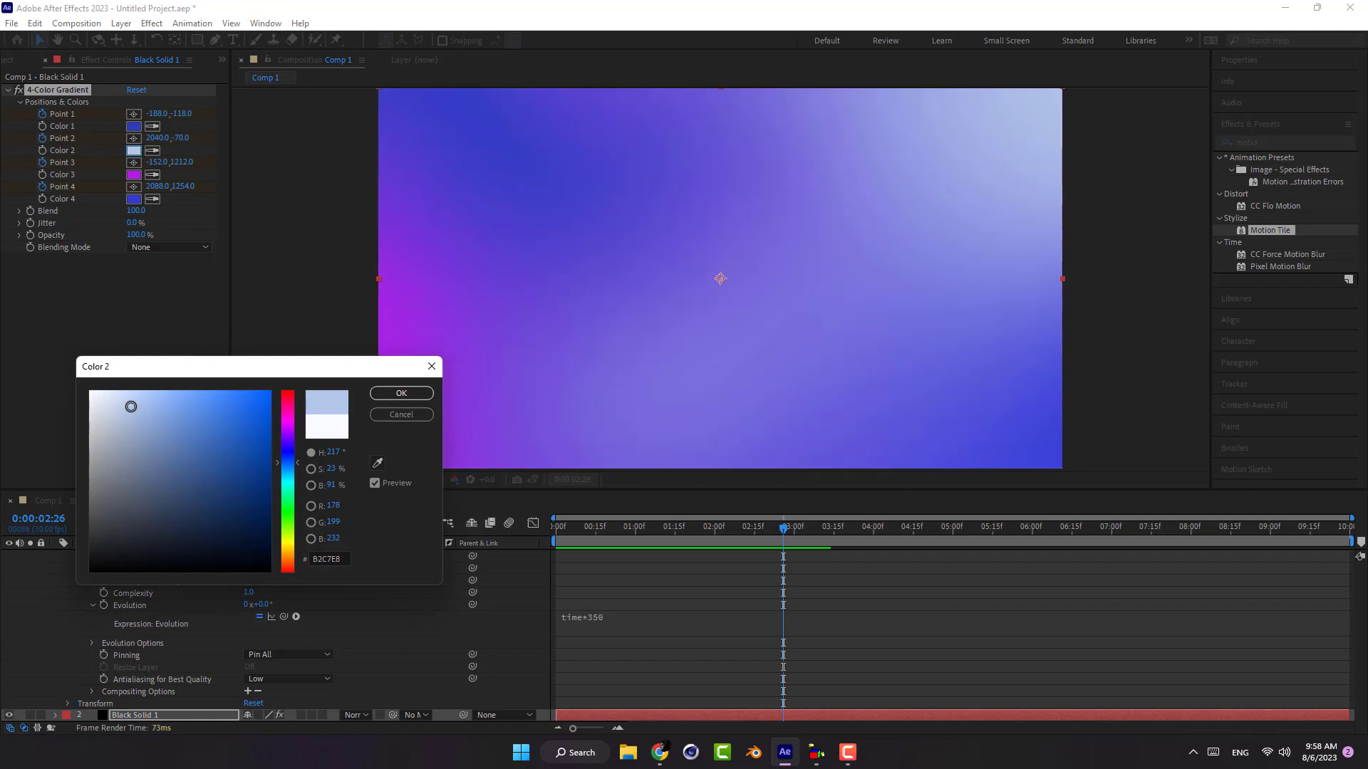
{"action": "left_click", "coordinate": [398, 393]}
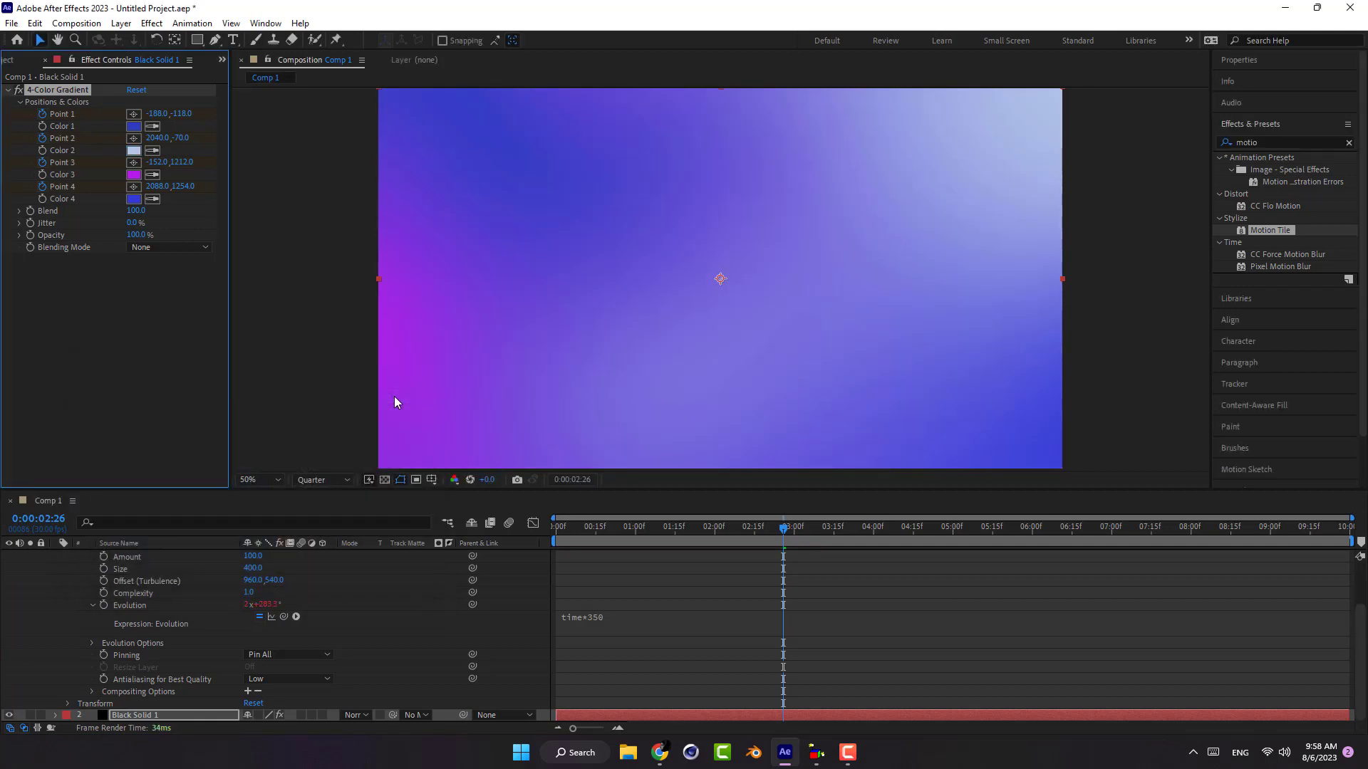
{"action": "key", "text": "space"}
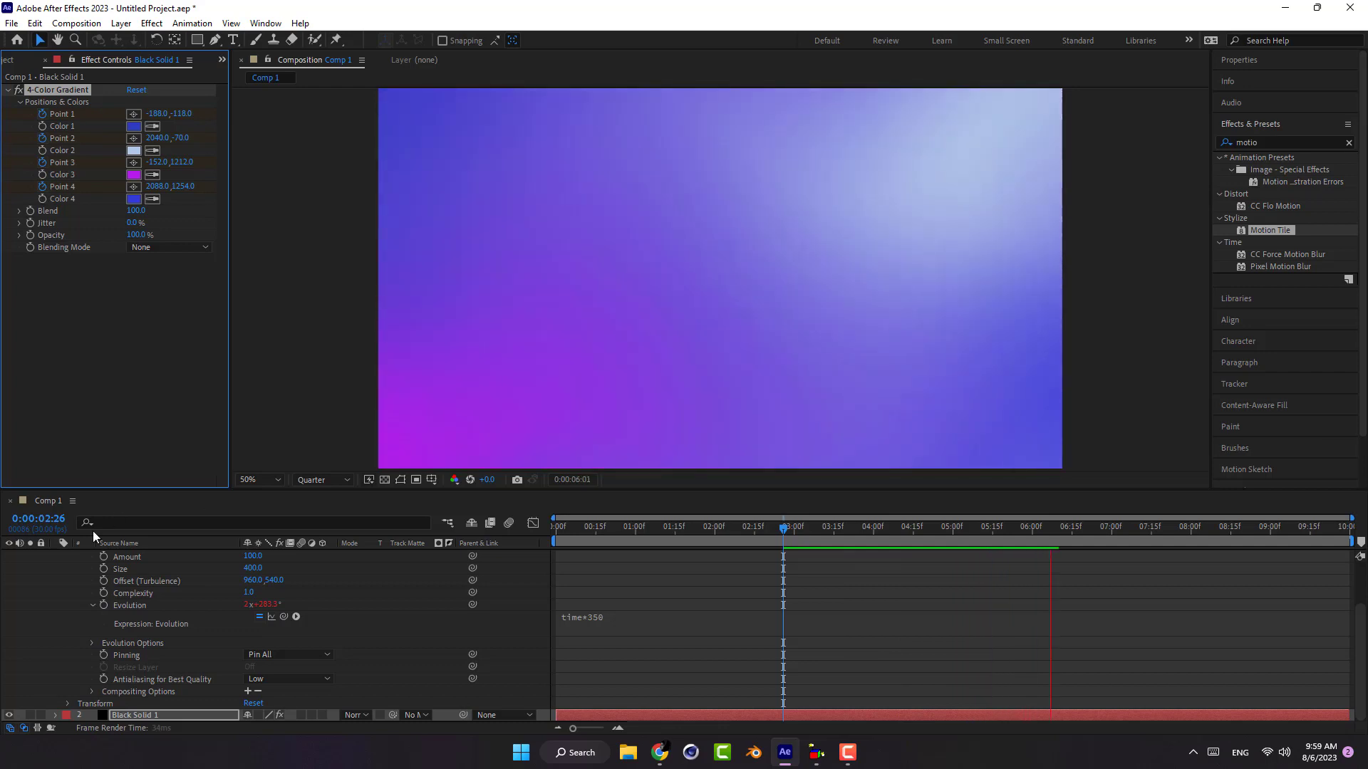
{"action": "scroll", "coordinate": [80, 605], "scroll_direction": "up", "scroll_amount": 2}
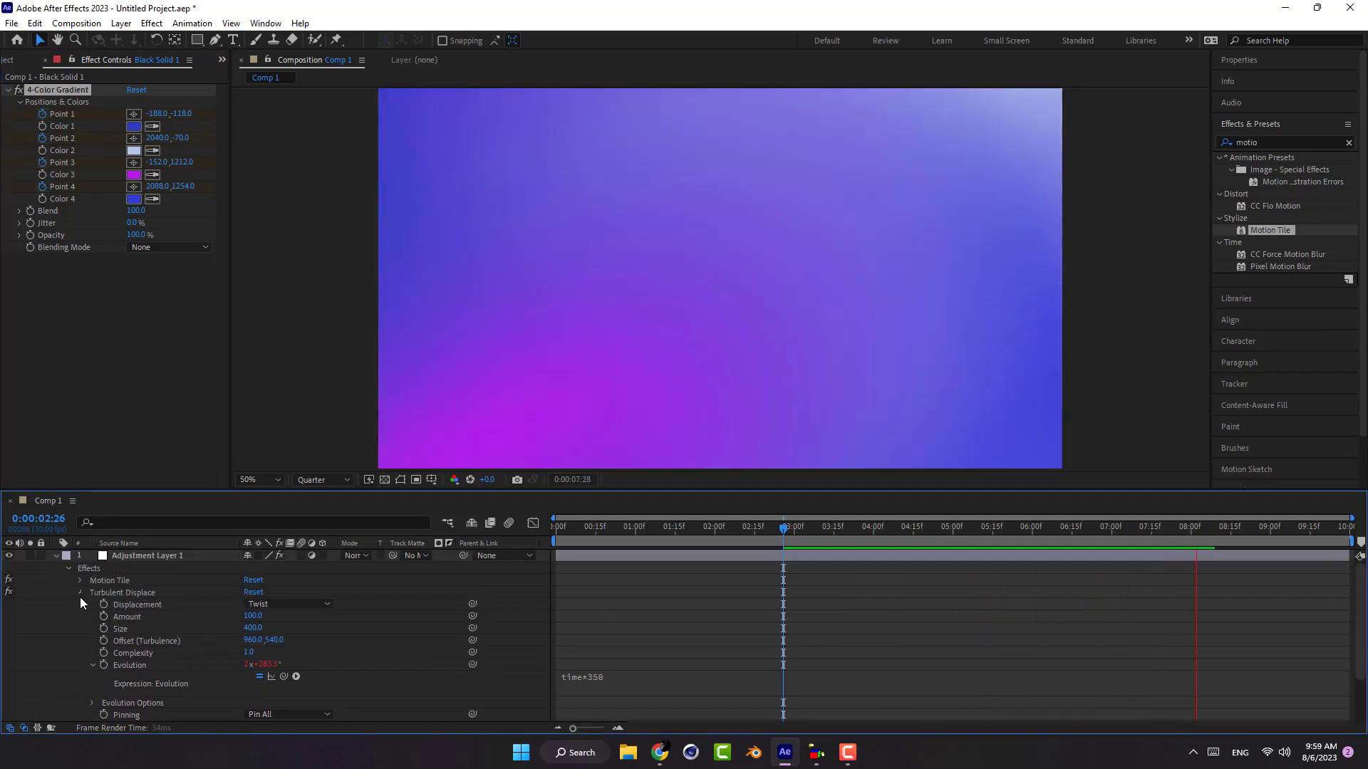
{"action": "left_click", "coordinate": [80, 597]}
{"action": "left_click", "coordinate": [57, 560]}
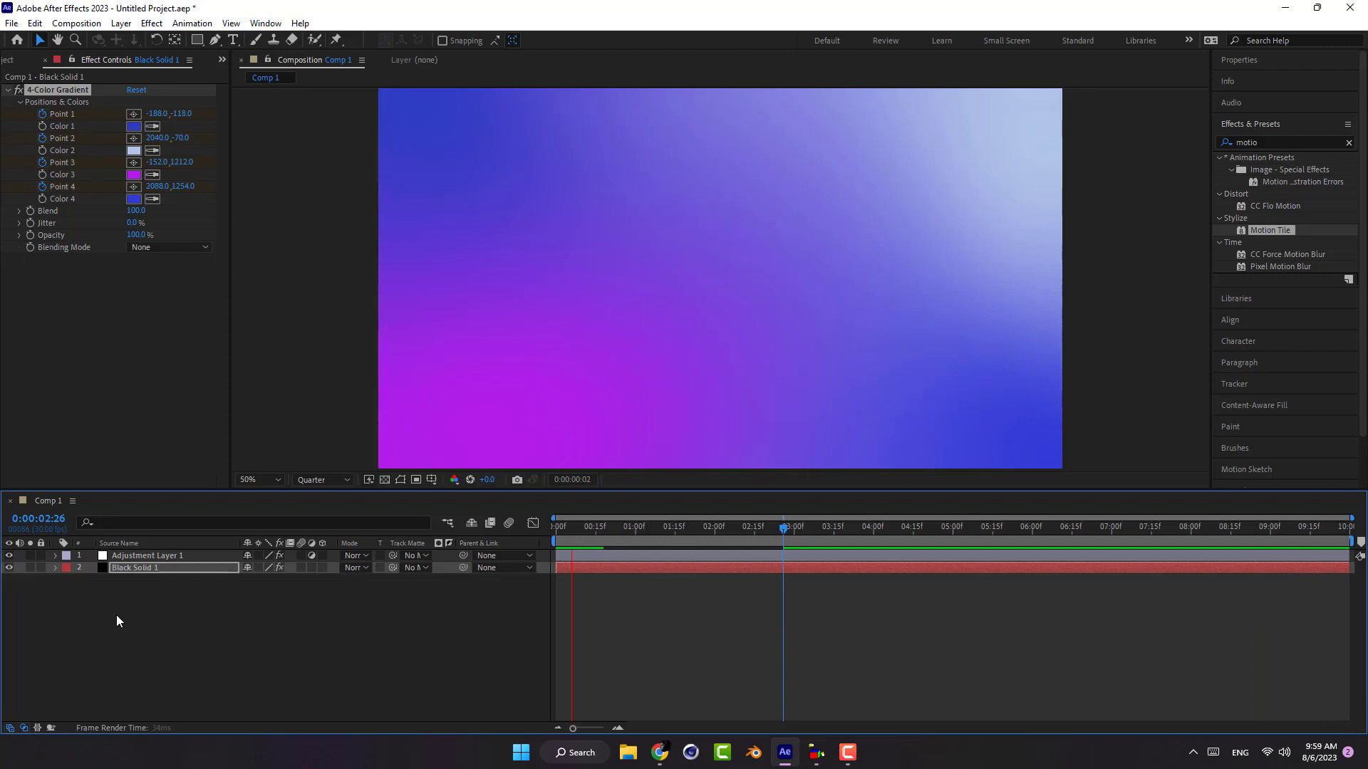